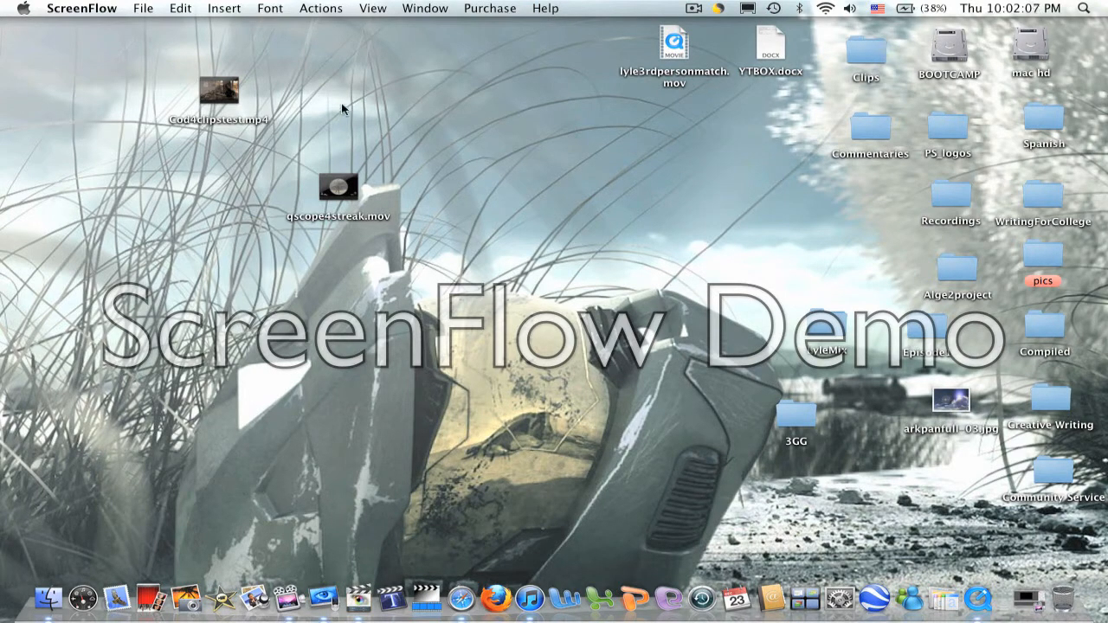
- Switch to EyeTV and arrange the live video window and the remote controller side by side
left_click(324, 597)
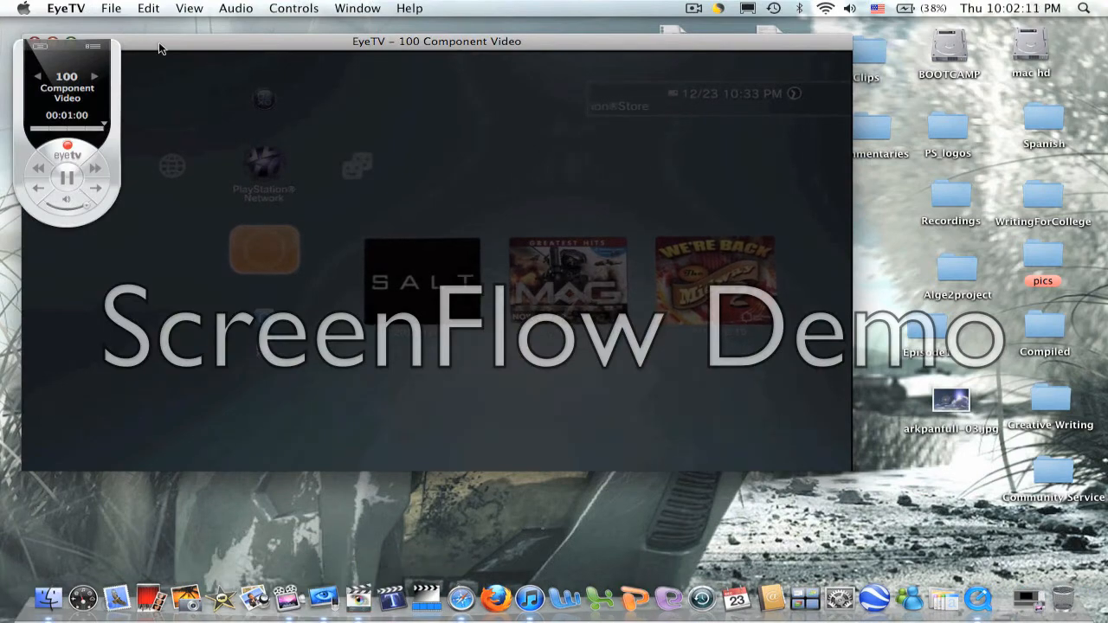
left_click_drag(163, 42, 317, 75)
left_click_drag(56, 56, 909, 96)
left_click_drag(771, 69, 617, 72)
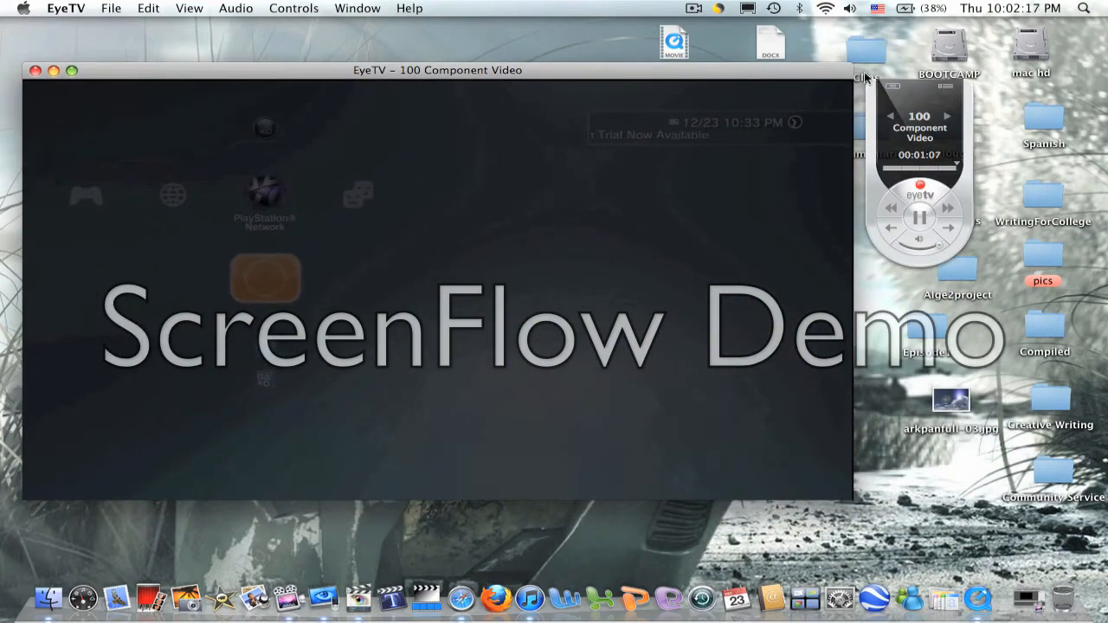
- Show the EyeTV on-screen menu over the live video and close it again
left_click(891, 87)
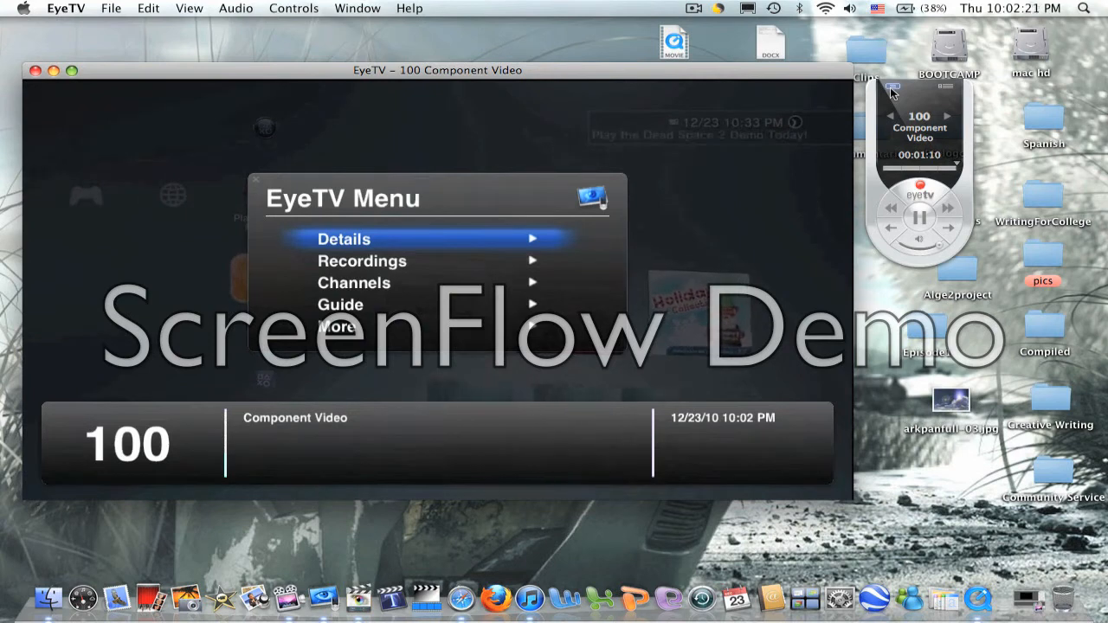
left_click(891, 87)
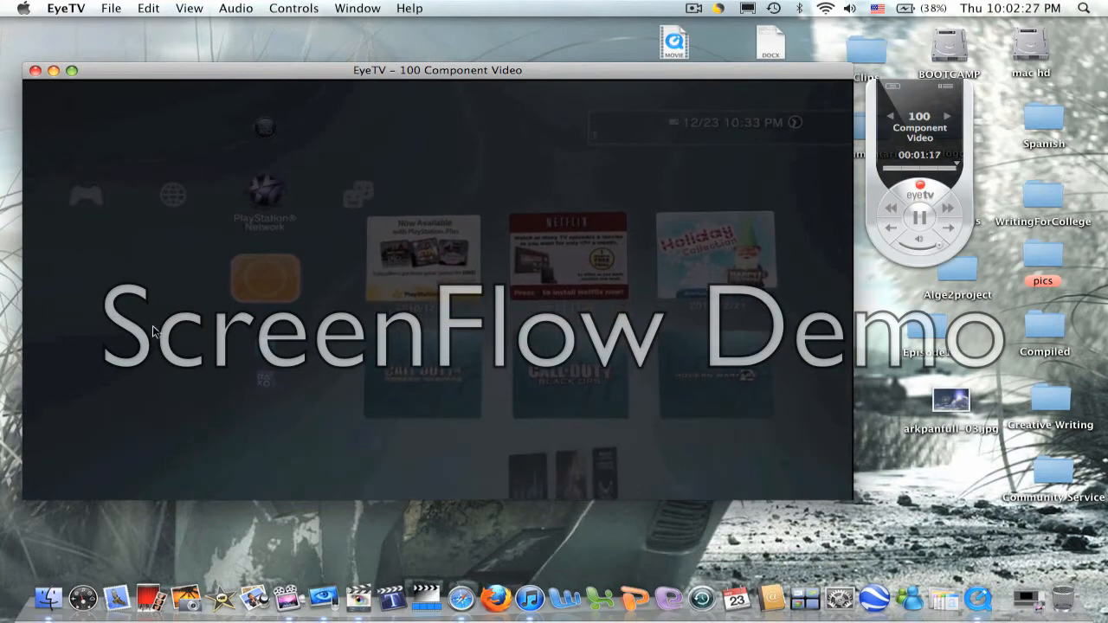
- In the EyeTV device preferences, choose Hauppauge as the manufacturer and HD PVR as the model
left_click(64, 9)
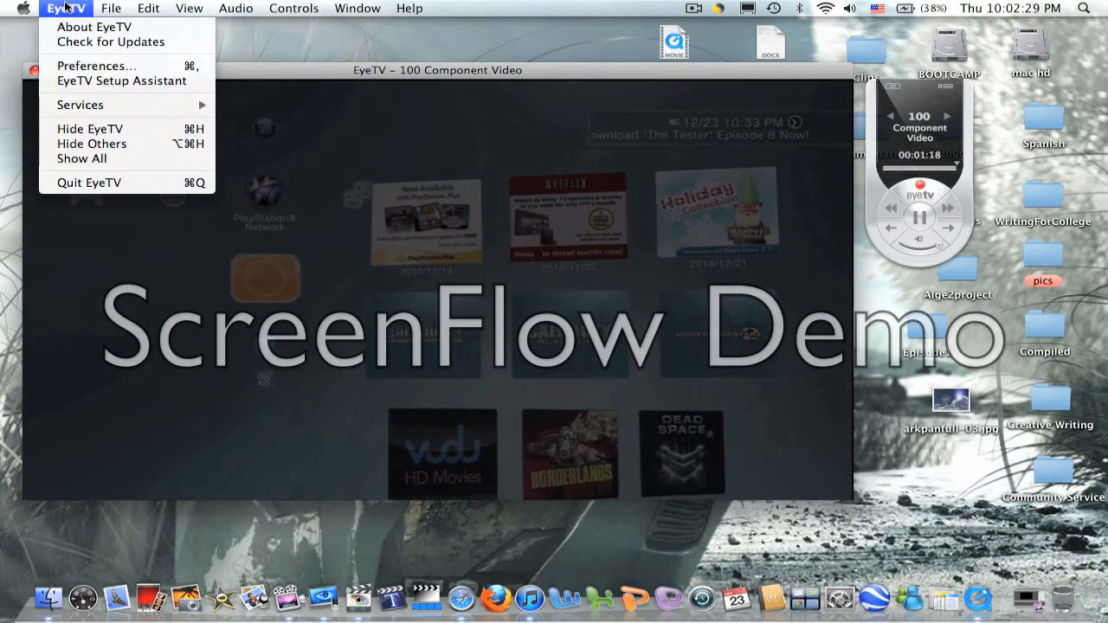
left_click(69, 67)
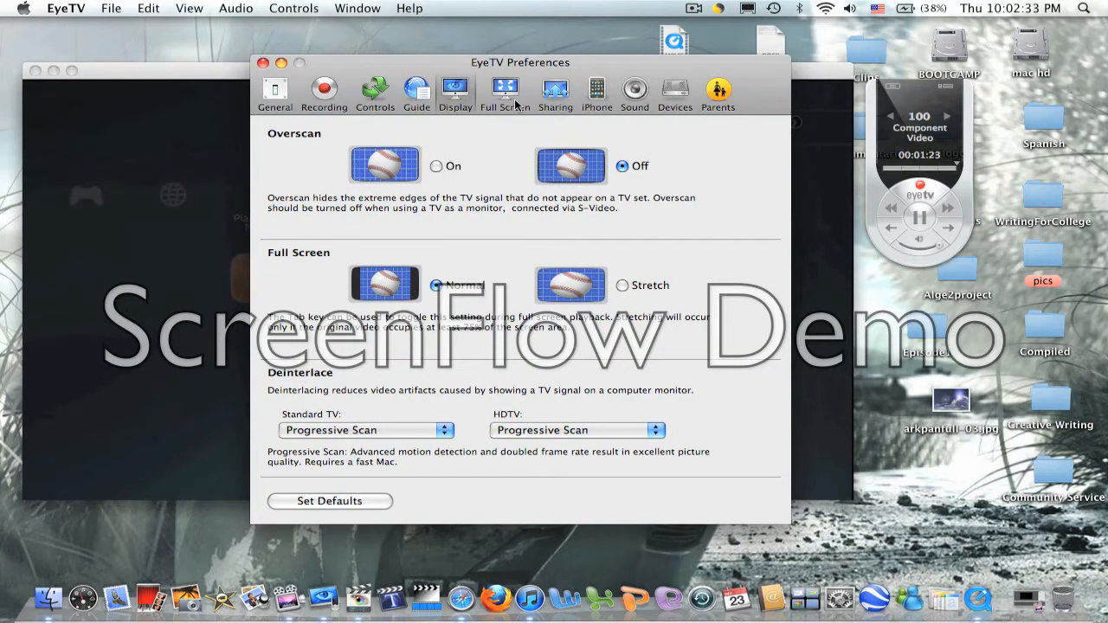
left_click(668, 95)
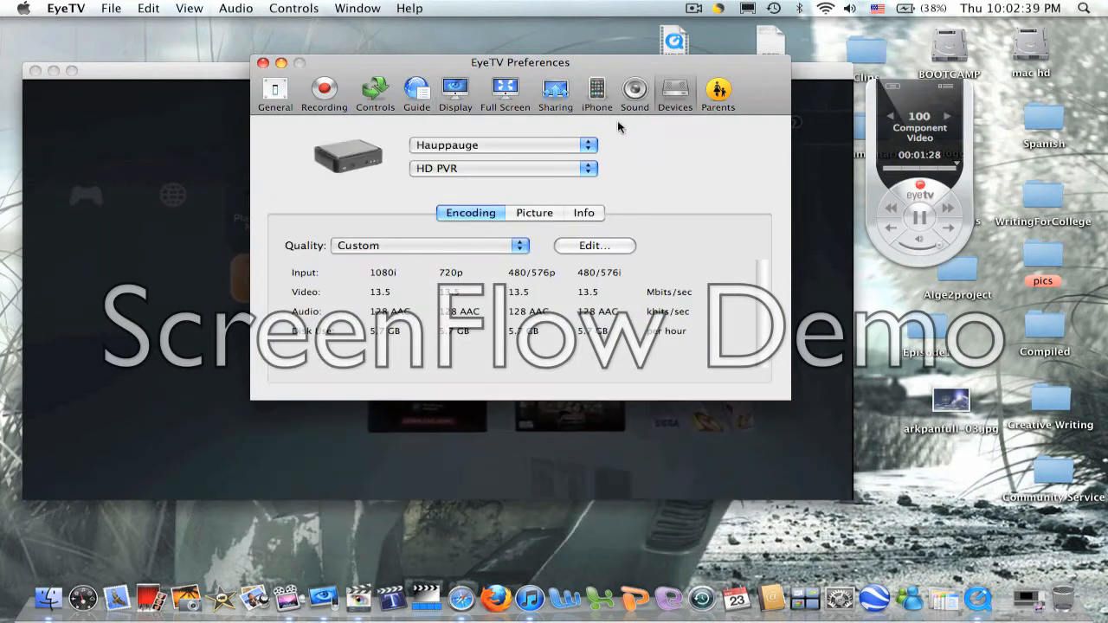
left_click(490, 140)
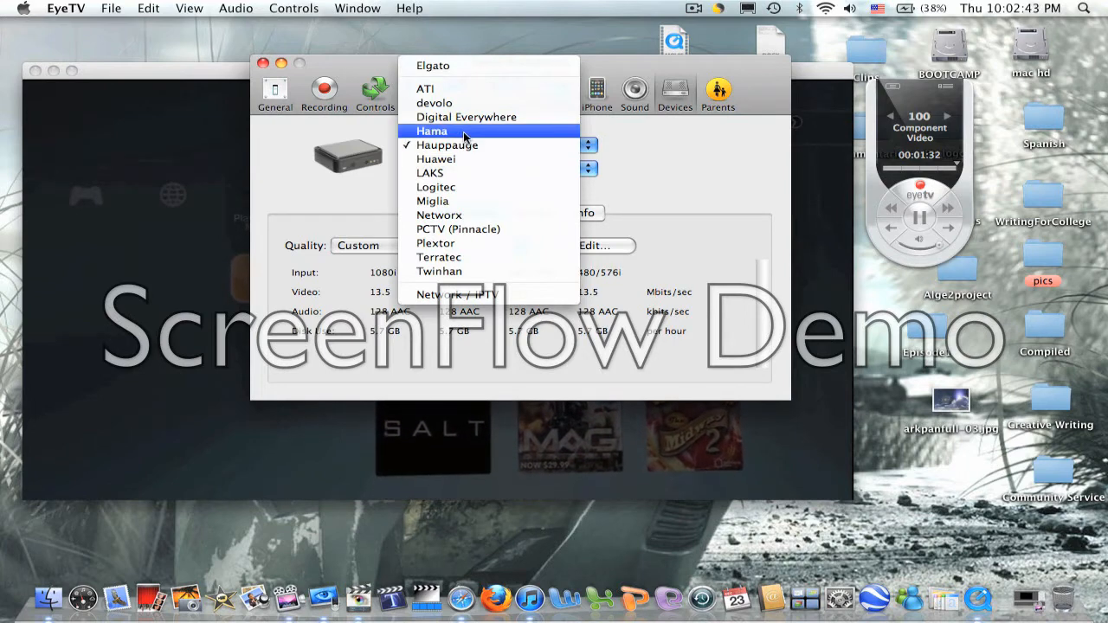
left_click(465, 144)
left_click(463, 168)
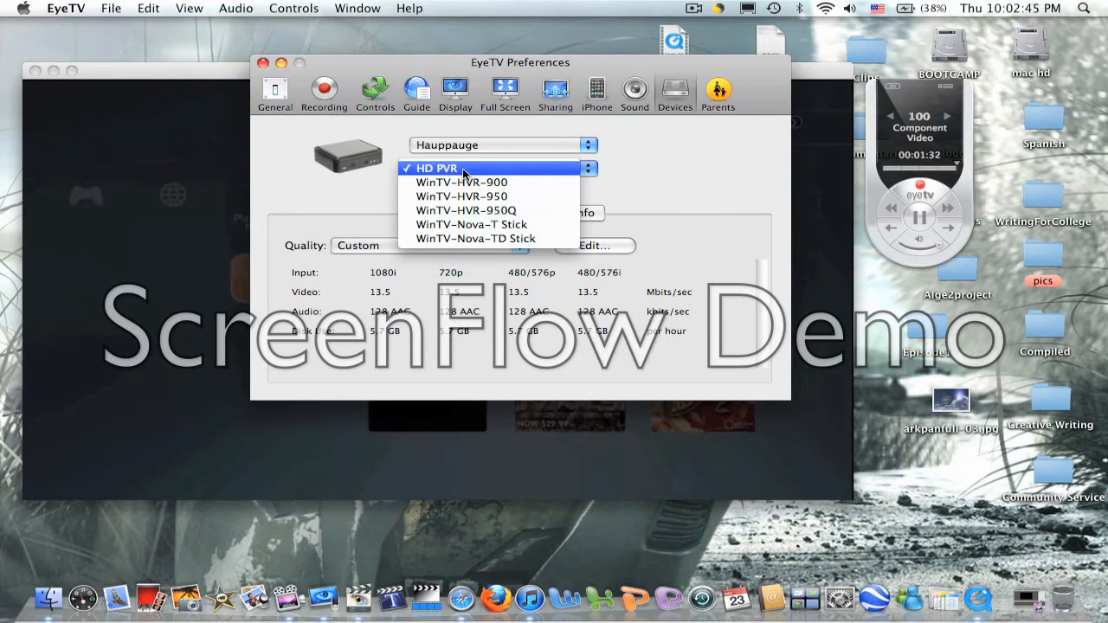
left_click(463, 170)
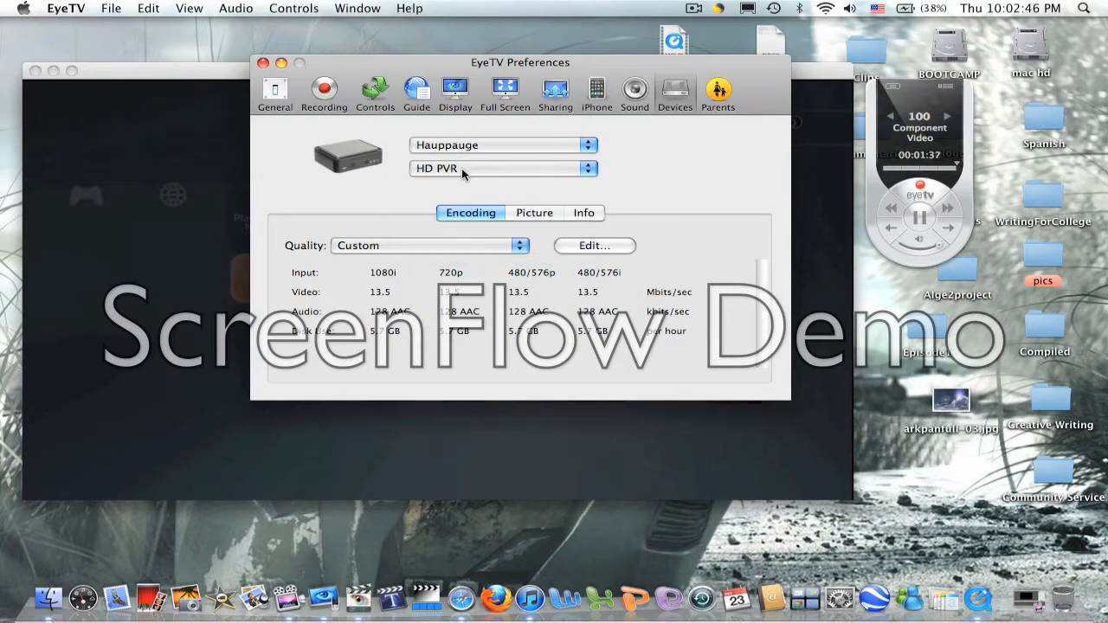
- Set the encoding quality to Custom with an average video bit rate of 13.5 Mbps, and close the preferences
left_click(384, 245)
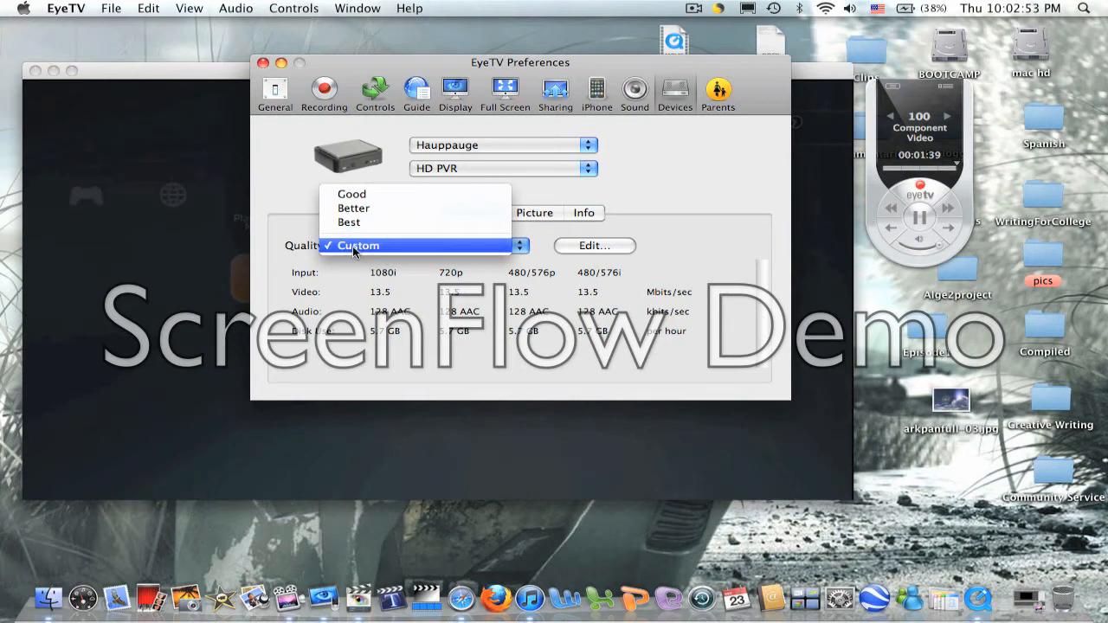
left_click(354, 248)
left_click(579, 248)
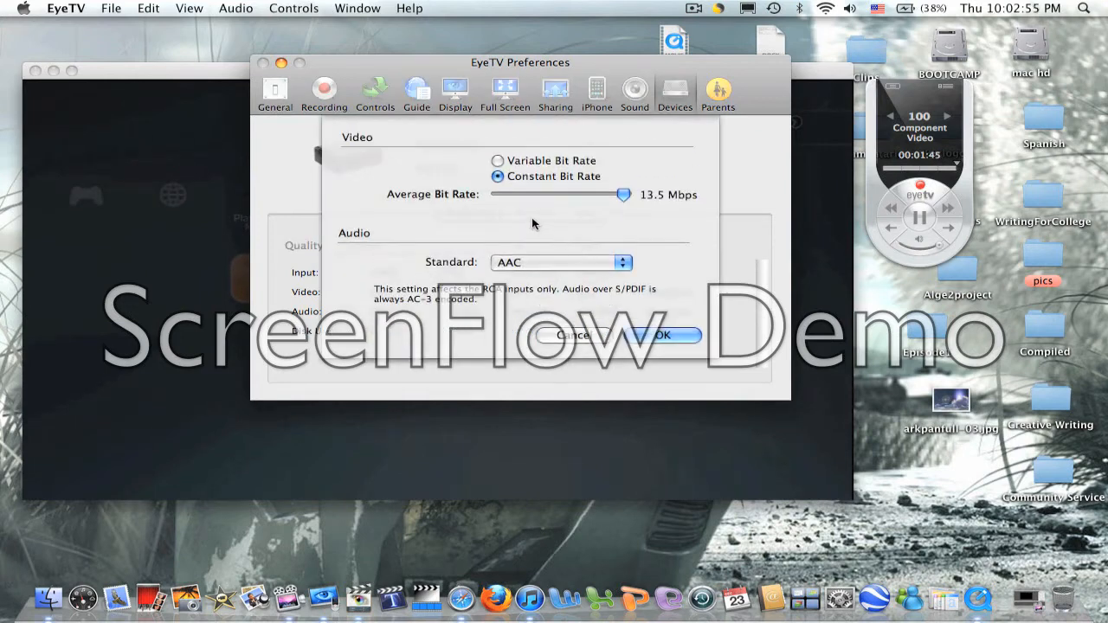
left_click_drag(560, 199, 543, 196)
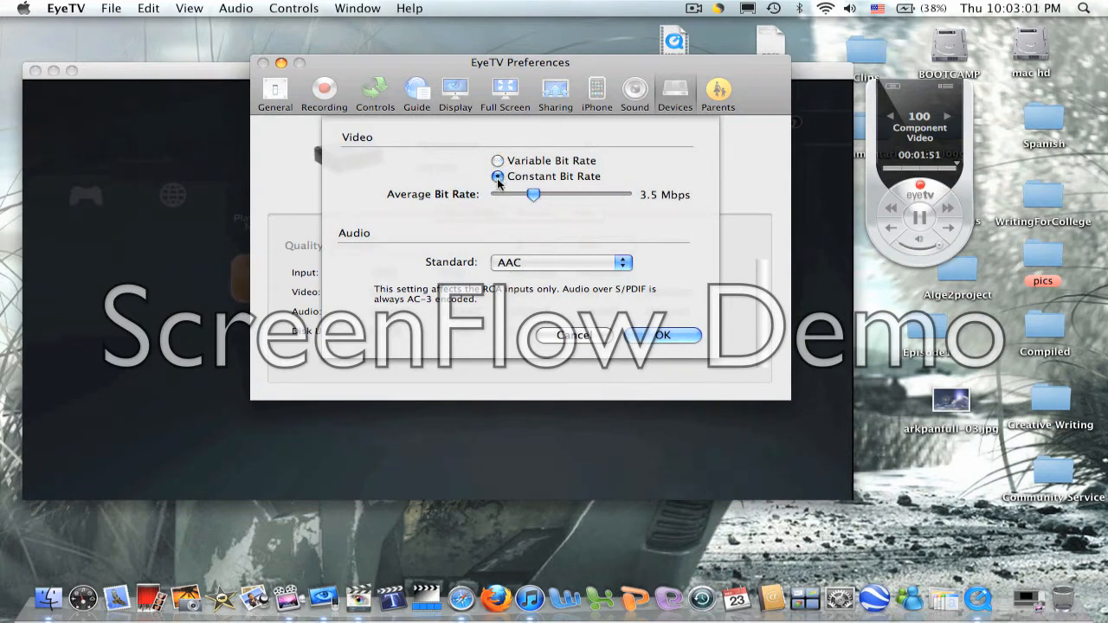
left_click_drag(534, 196, 777, 187)
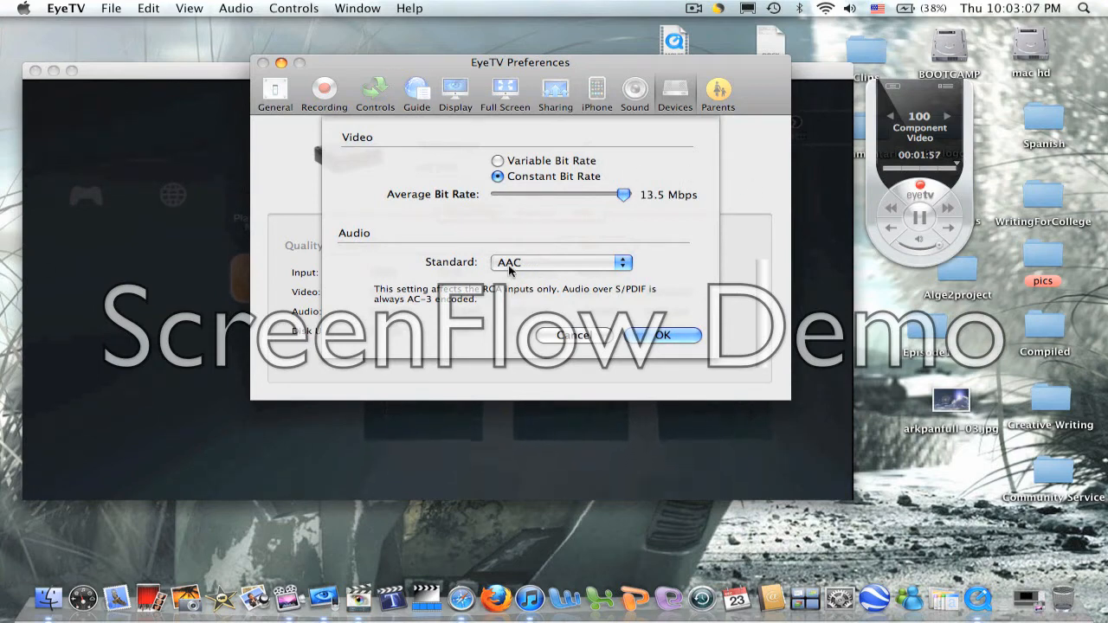
left_click(656, 335)
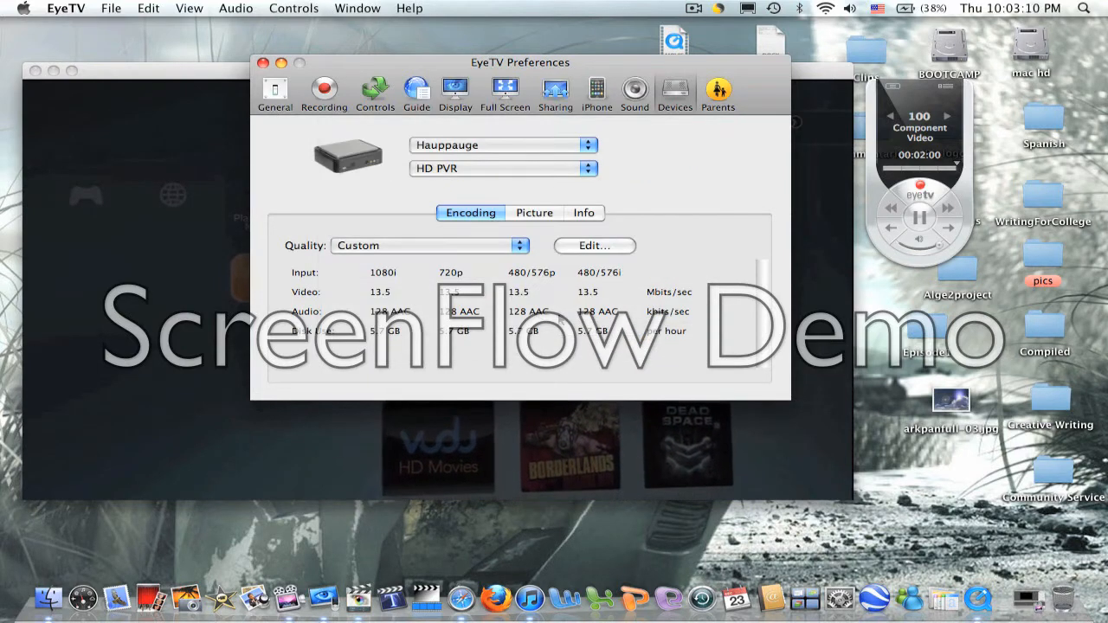
left_click(263, 62)
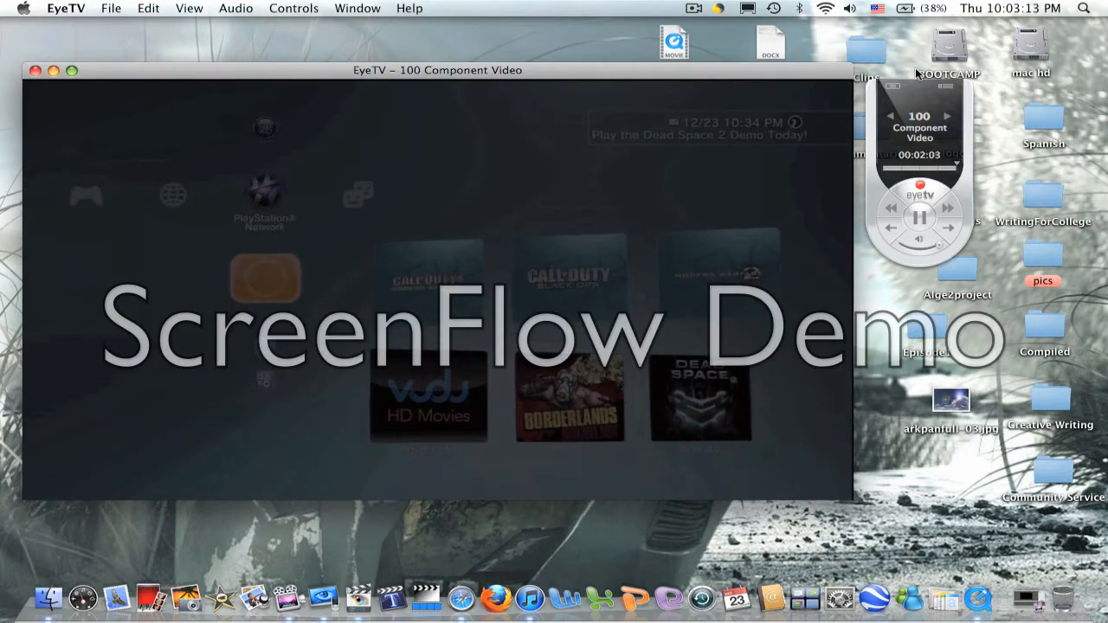
- Reposition the remote controller and the live video window slightly higher on the desktop
left_click_drag(920, 90, 918, 77)
left_click_drag(805, 76, 803, 73)
left_click_drag(906, 73, 907, 70)
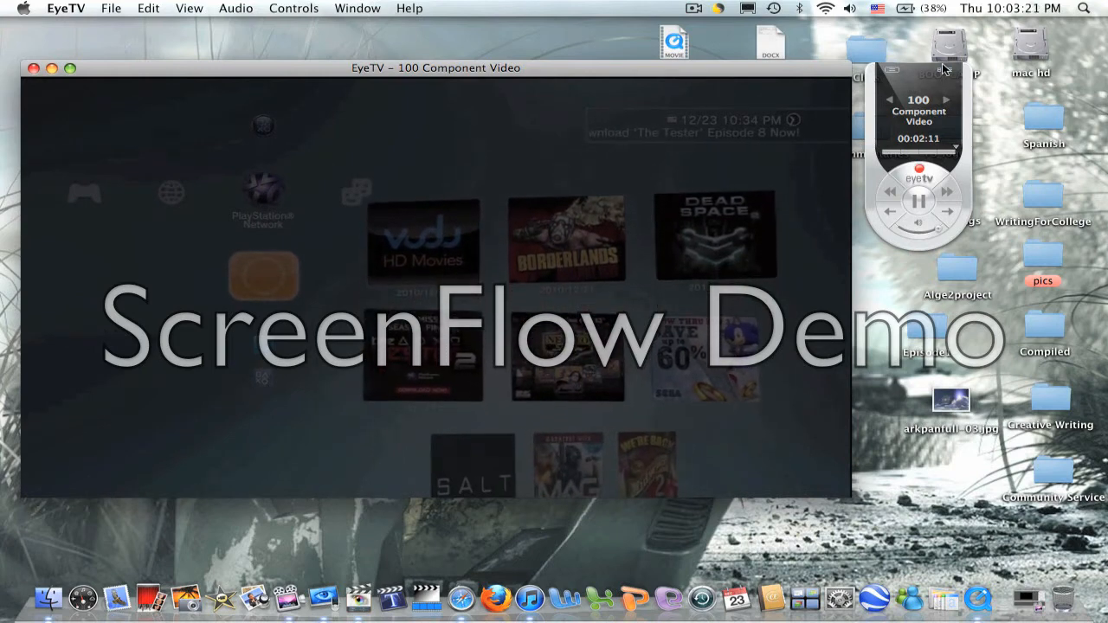
left_click_drag(643, 76, 643, 58)
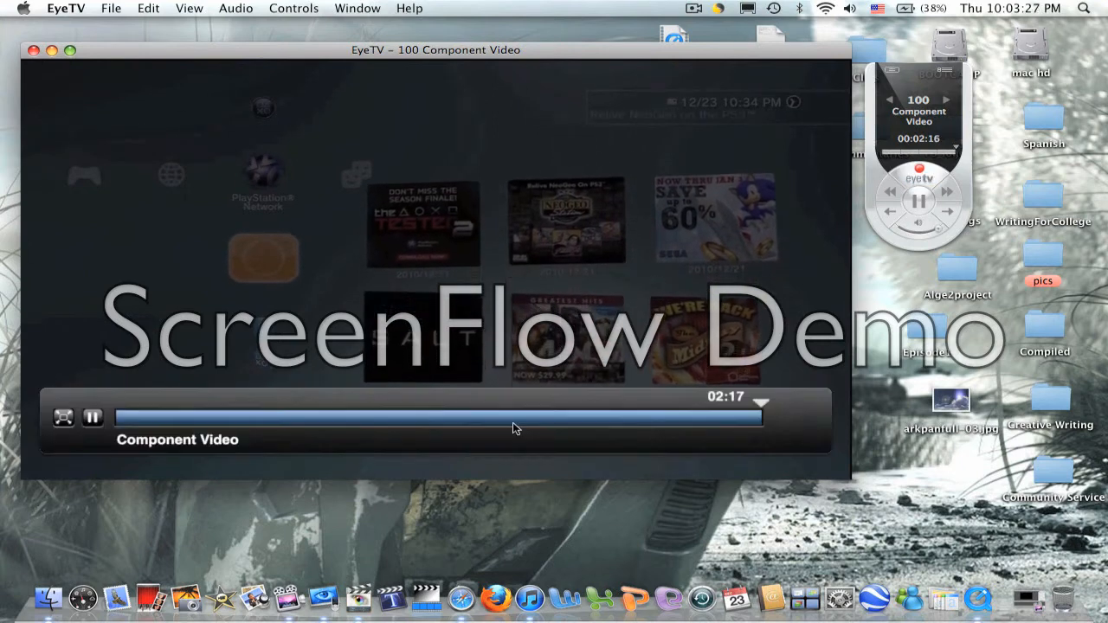
- Rewind the buffered live video to an earlier point and nudge its window upward
mouse_move(732, 412)
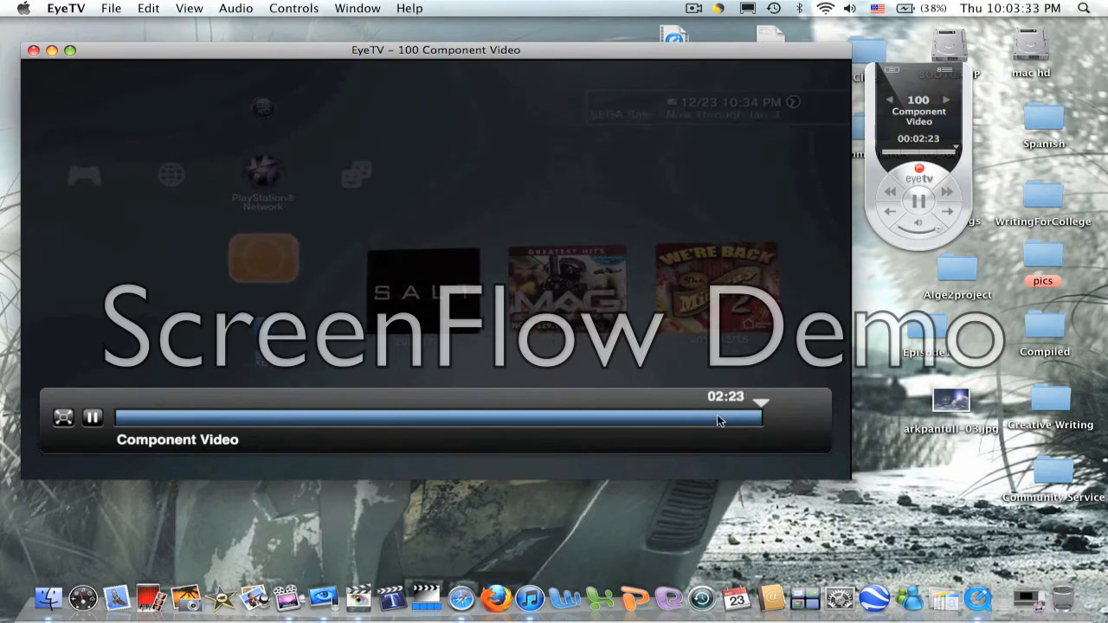
left_click_drag(730, 417, 258, 420)
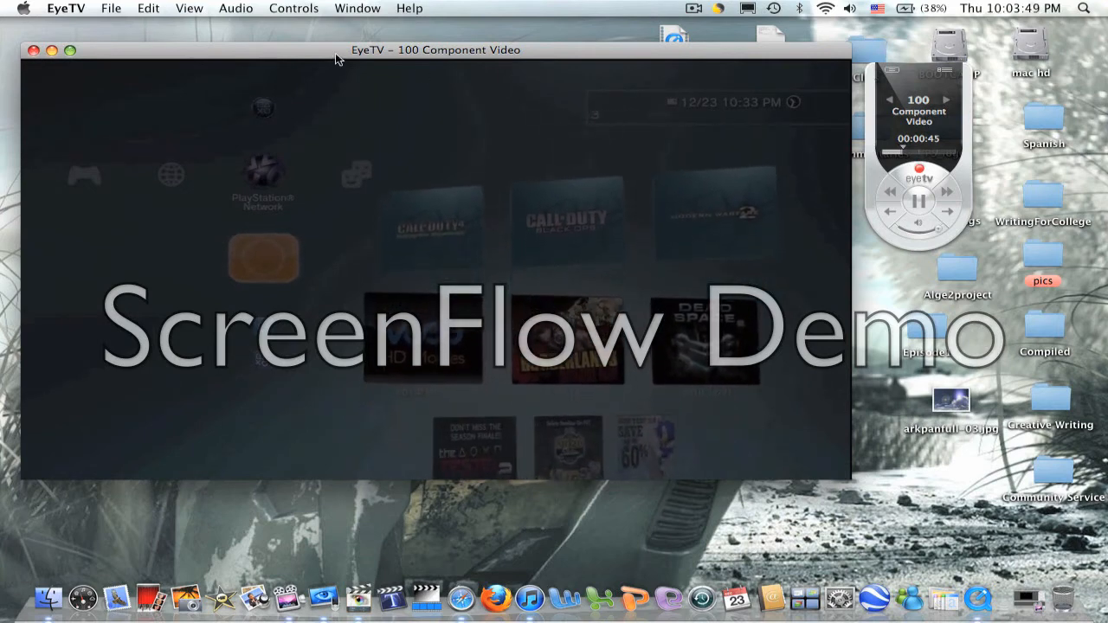
left_click_drag(338, 57, 335, 52)
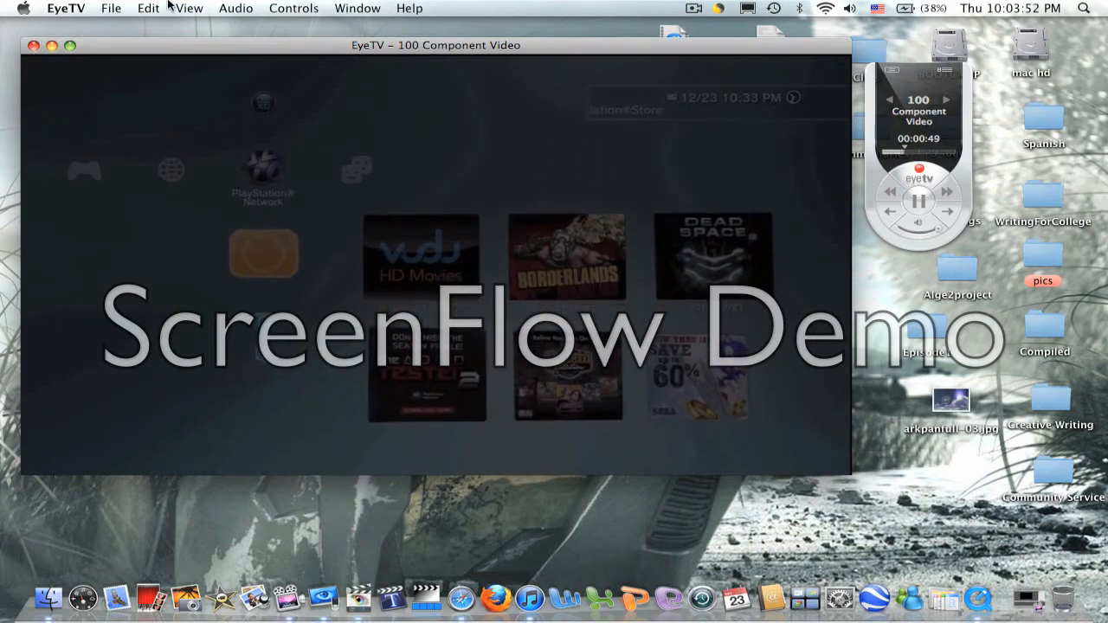
- Close the live video window and browse the recordings in the EyeTV Programs list
left_click(33, 46)
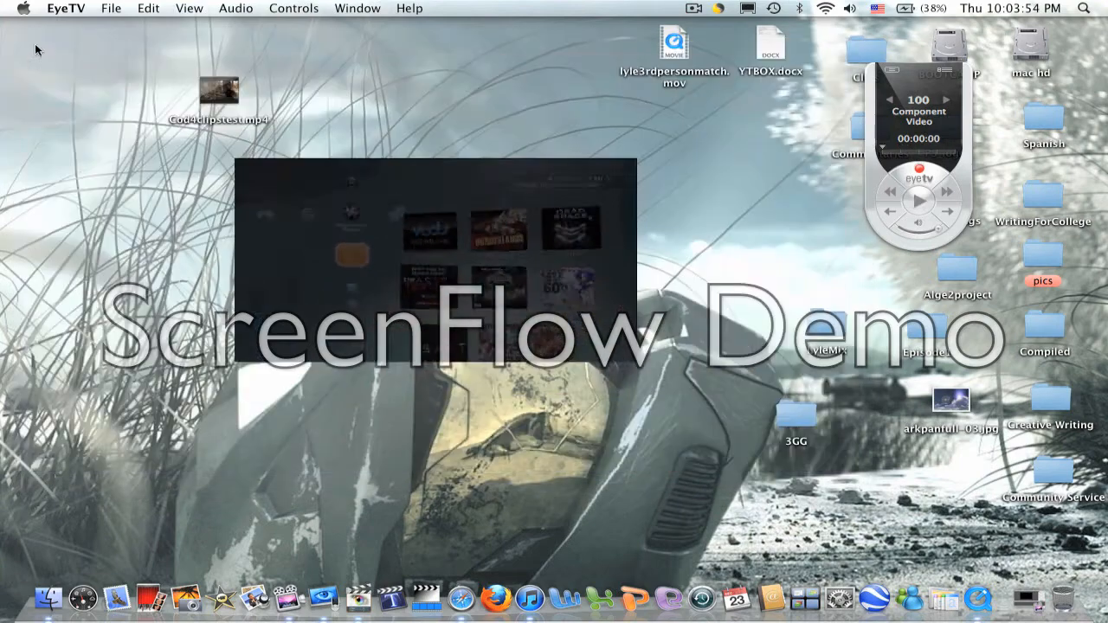
left_click_drag(915, 80, 896, 76)
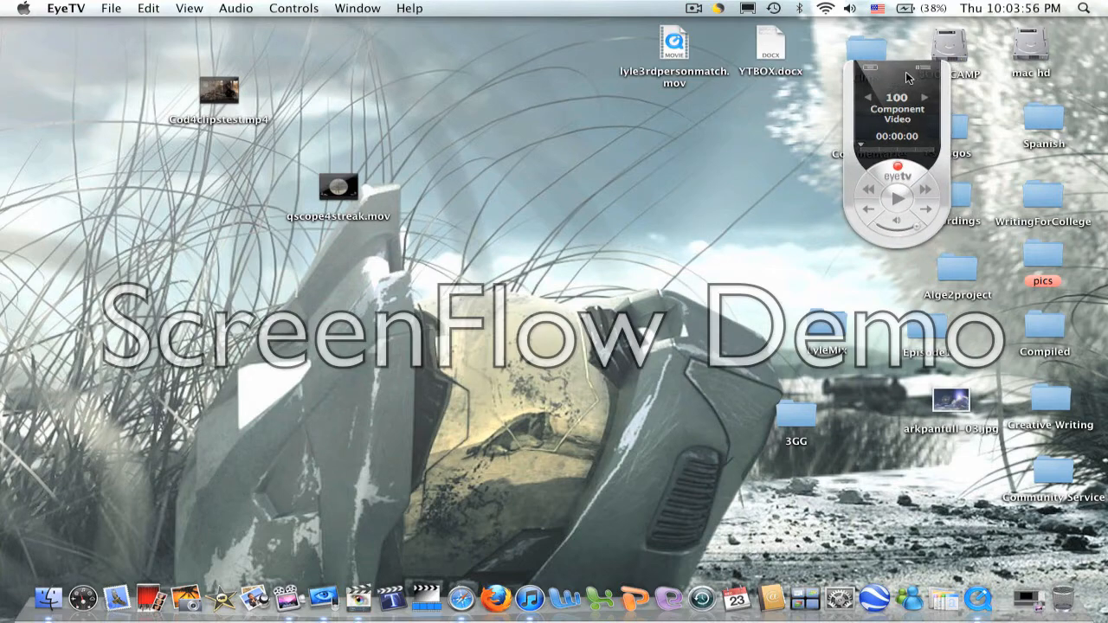
left_click(930, 69)
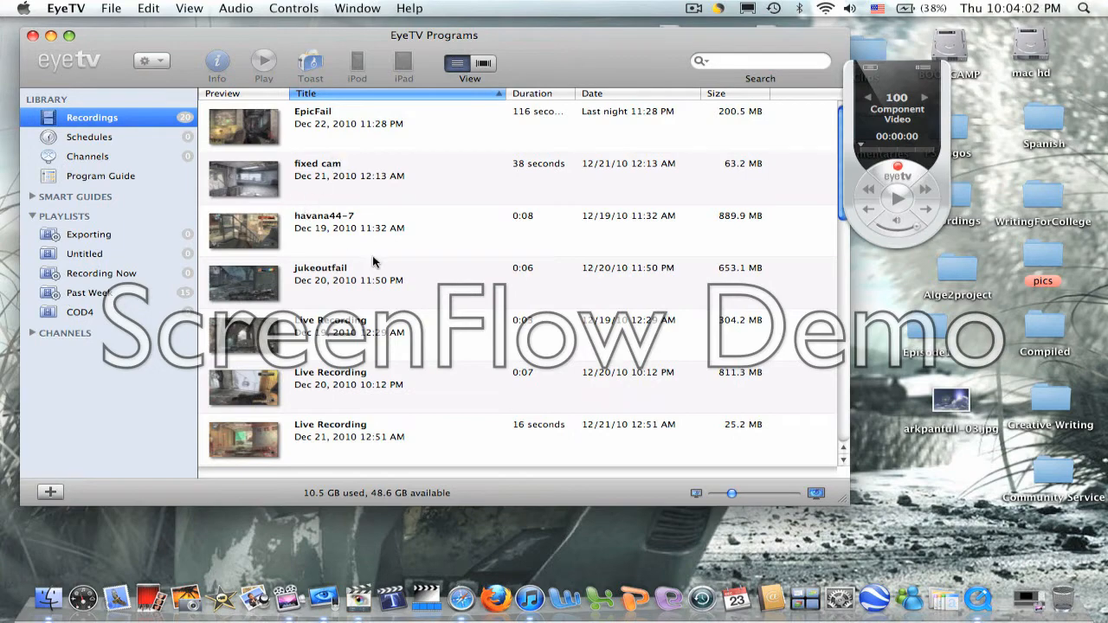
scroll(373, 261, "down", 15)
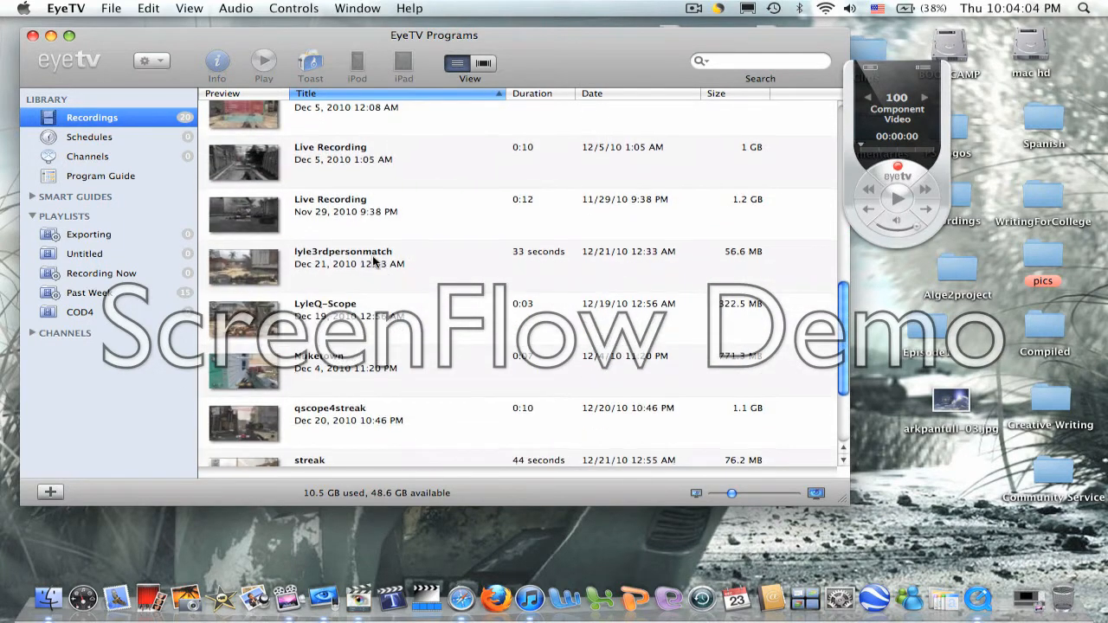
scroll(373, 260, "down", 4)
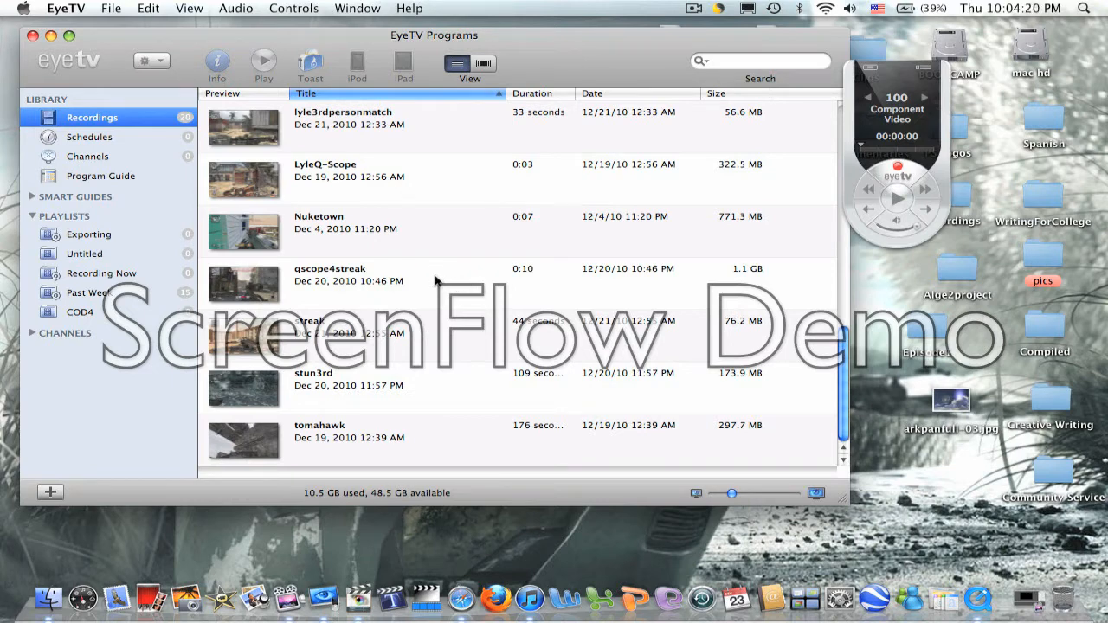
- Open the qscope4streak recording in the clip editor
left_click(433, 280)
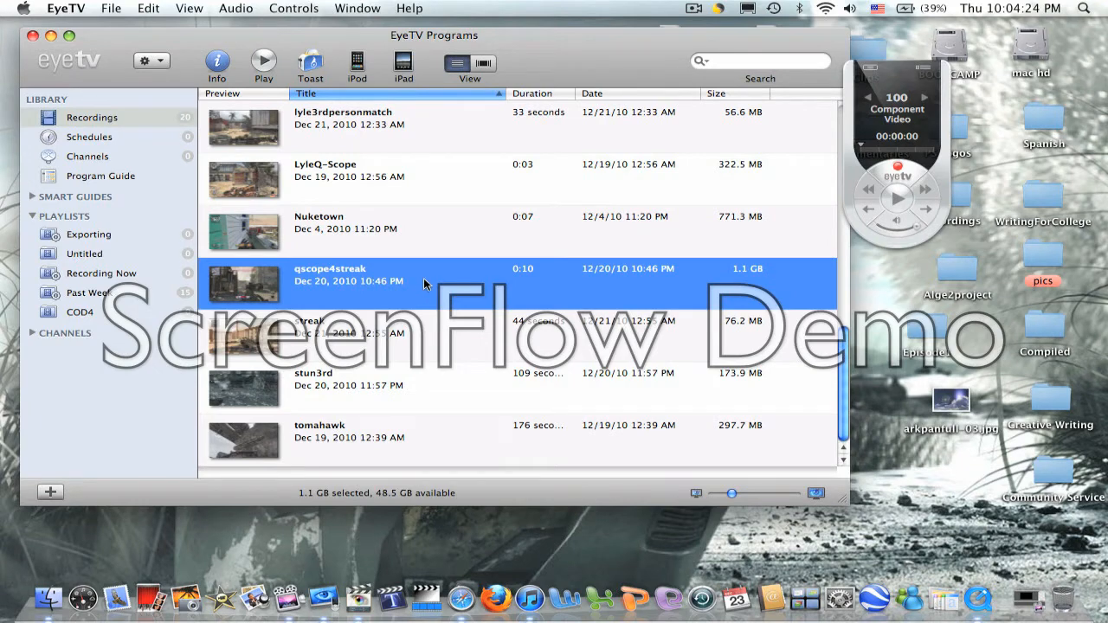
key("Down")
key("Up")
right_click(435, 285)
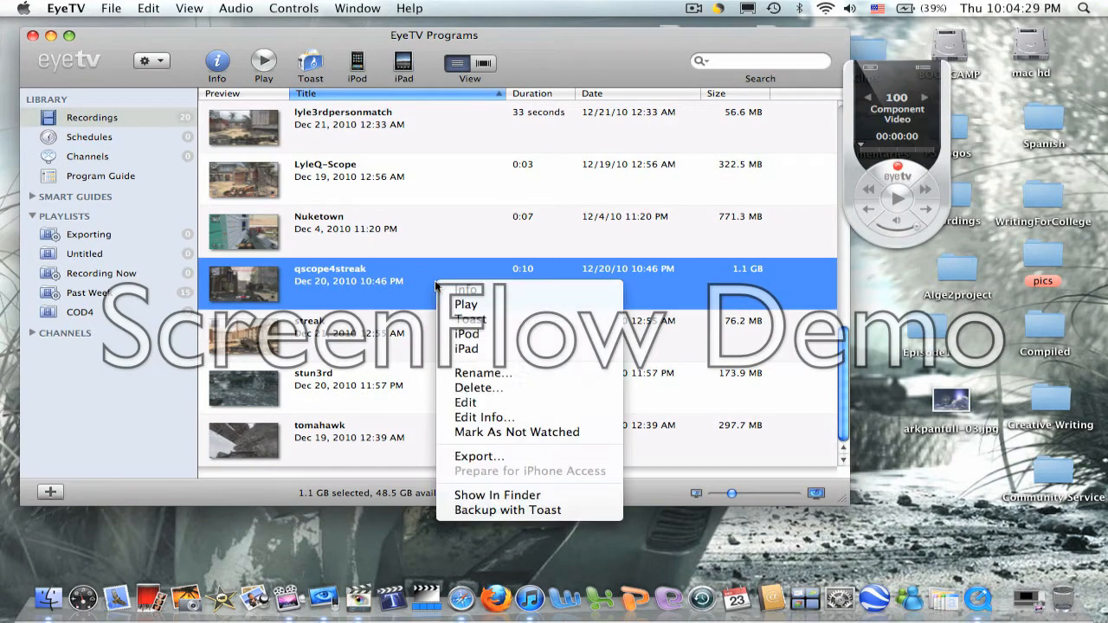
left_click(477, 407)
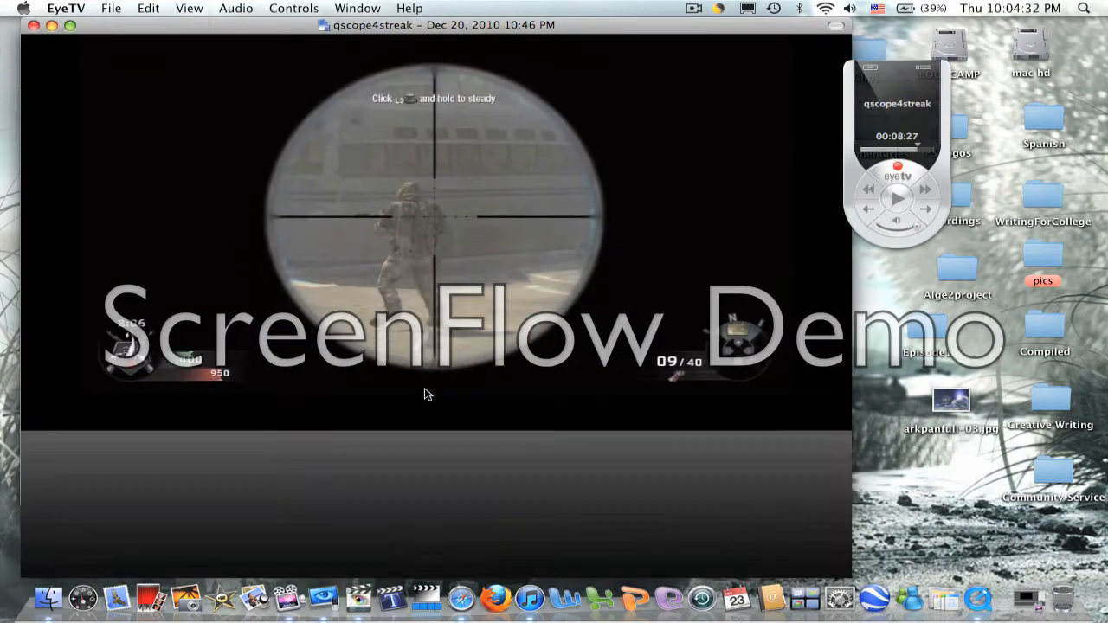
- Mark a timeline section from about 05:02 to 07:11 and remove that marked section again
left_click_drag(615, 515, 490, 514)
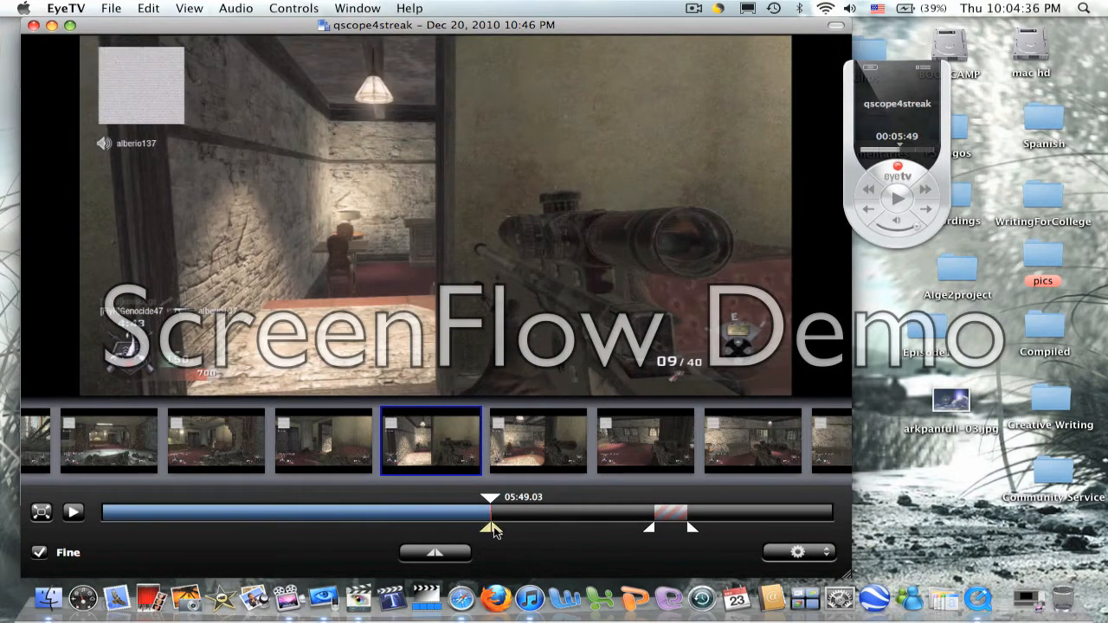
left_click_drag(496, 526, 584, 533)
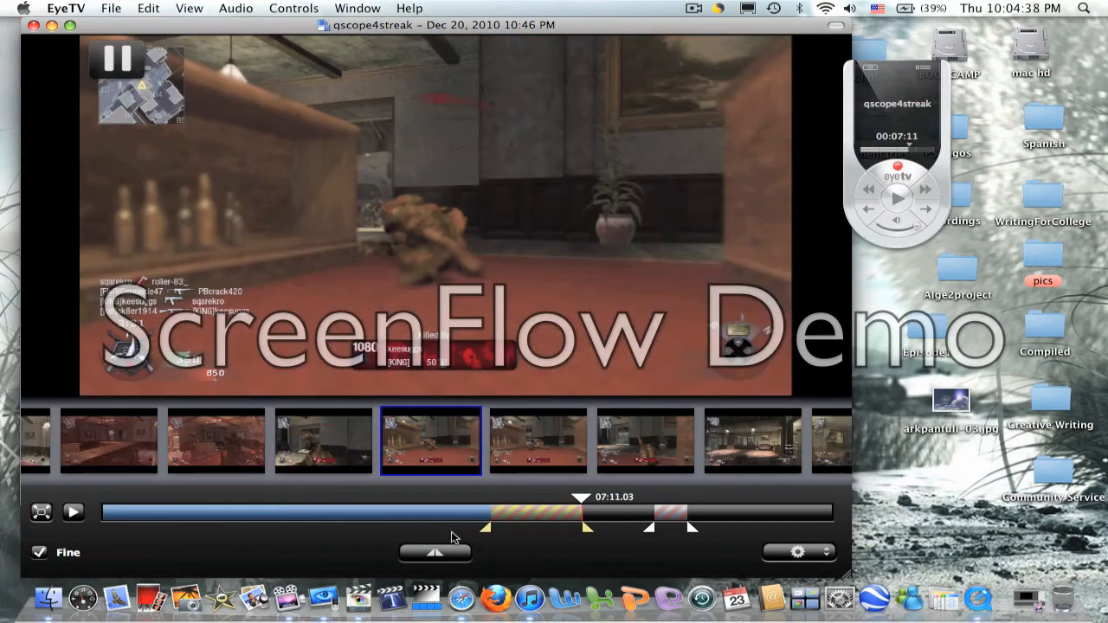
mouse_move(488, 529)
left_mouse_down()
mouse_move(404, 537)
mouse_move(434, 532)
left_mouse_up()
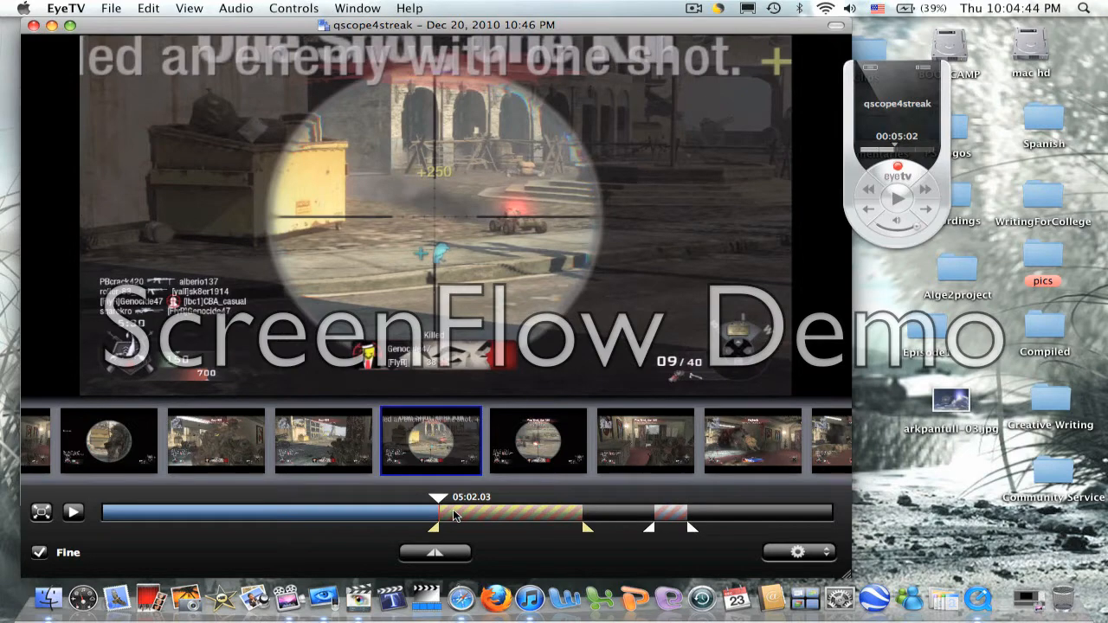
key("Delete")
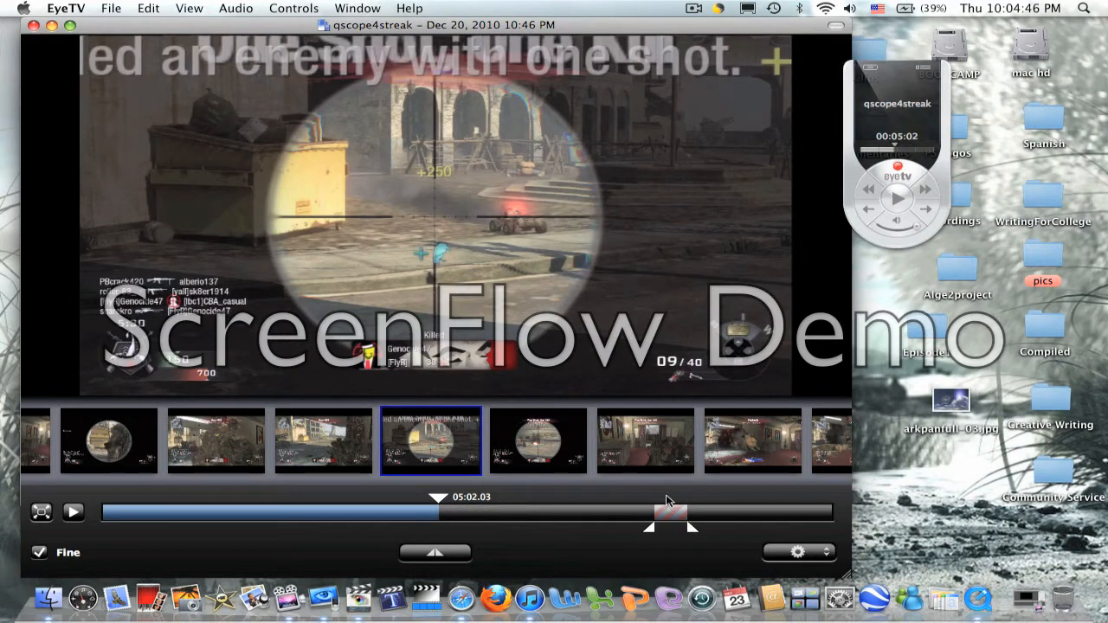
- Start exporting the marked timeline section as a clip and name the file qscope4streak.mov on the Desktop
left_click(668, 513)
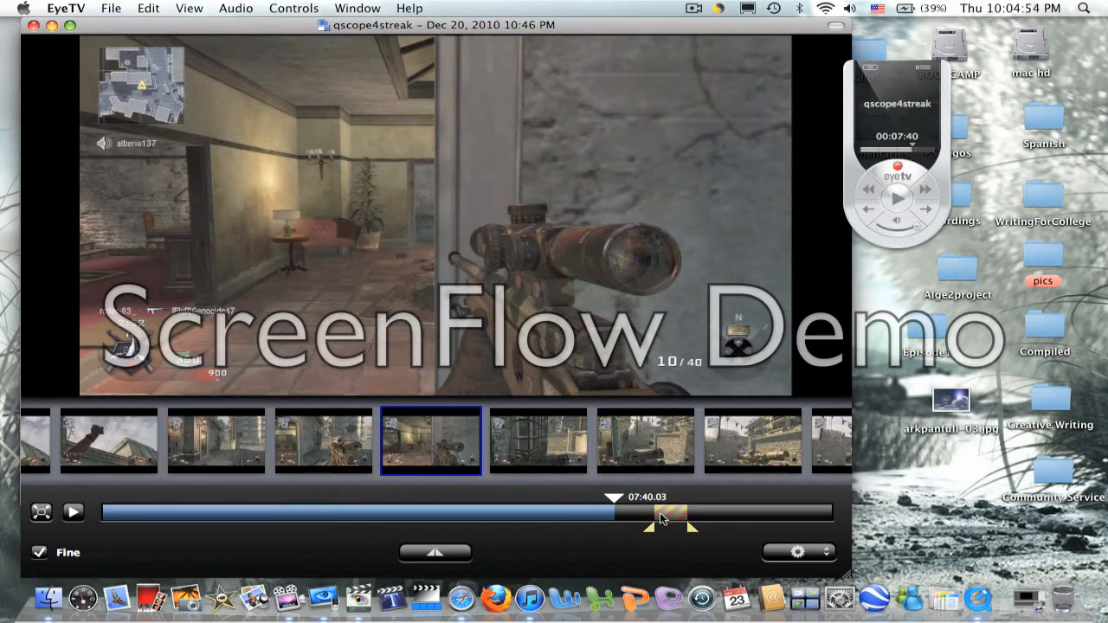
right_click(661, 517)
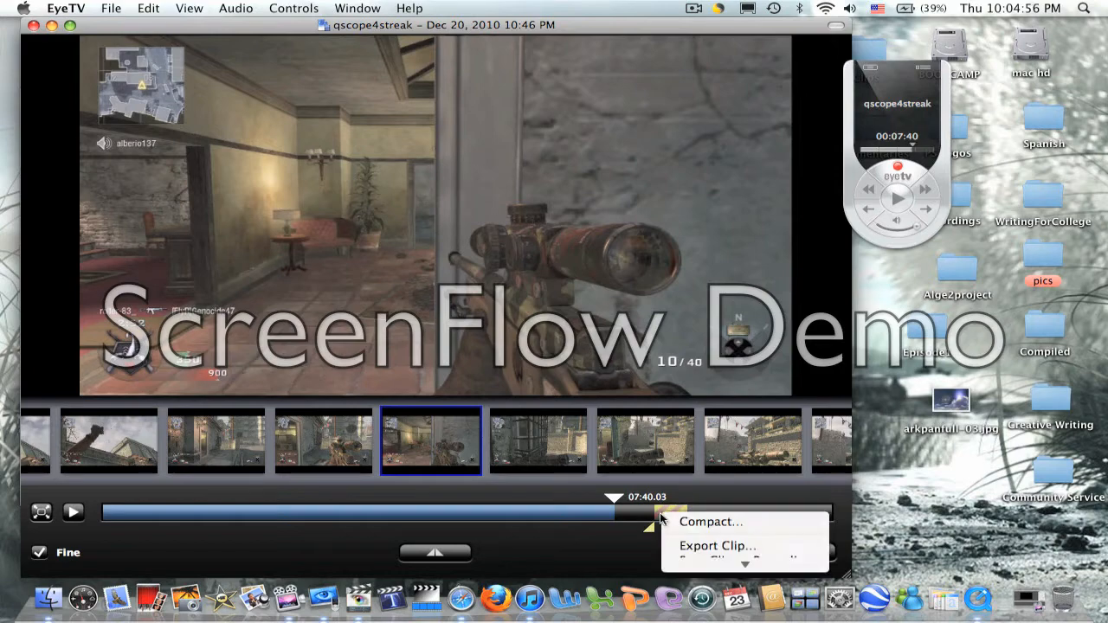
left_click(682, 546)
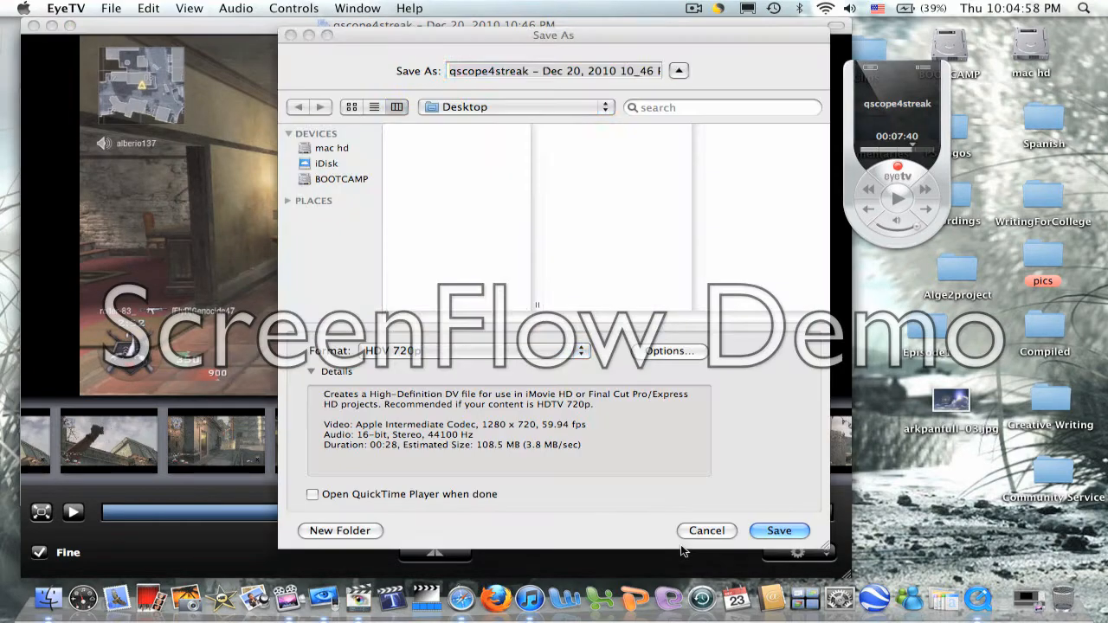
left_click(530, 71)
left_click_drag(530, 71, 637, 74)
key("BackSpace")
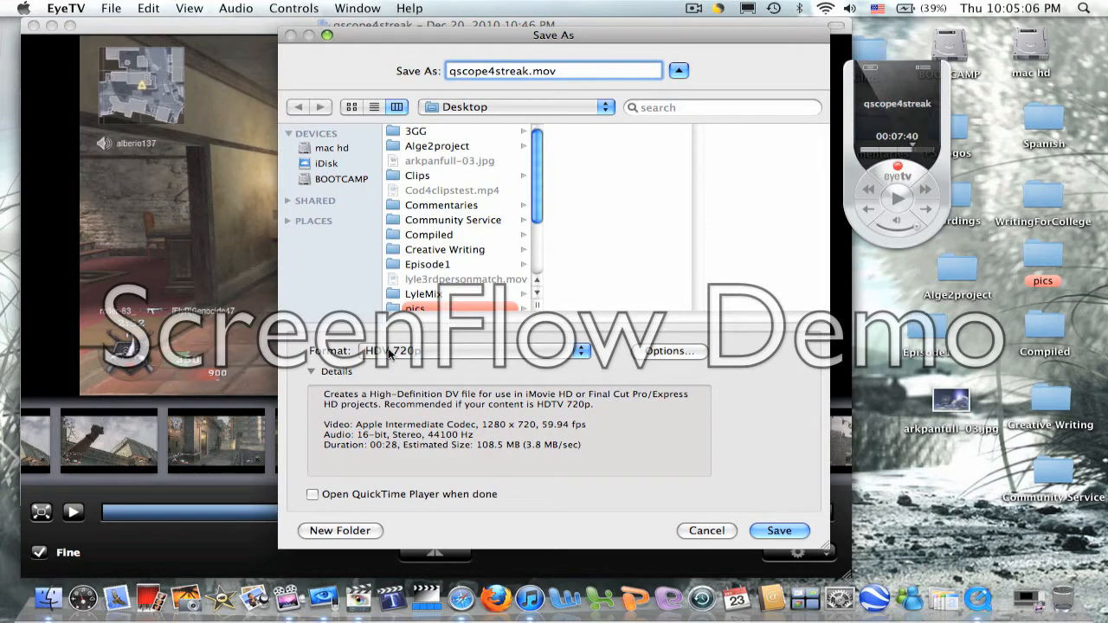
- Choose HDV 720p as the clip's export format, review its movie settings, and cancel the export
left_click(475, 355)
mouse_move(485, 11)
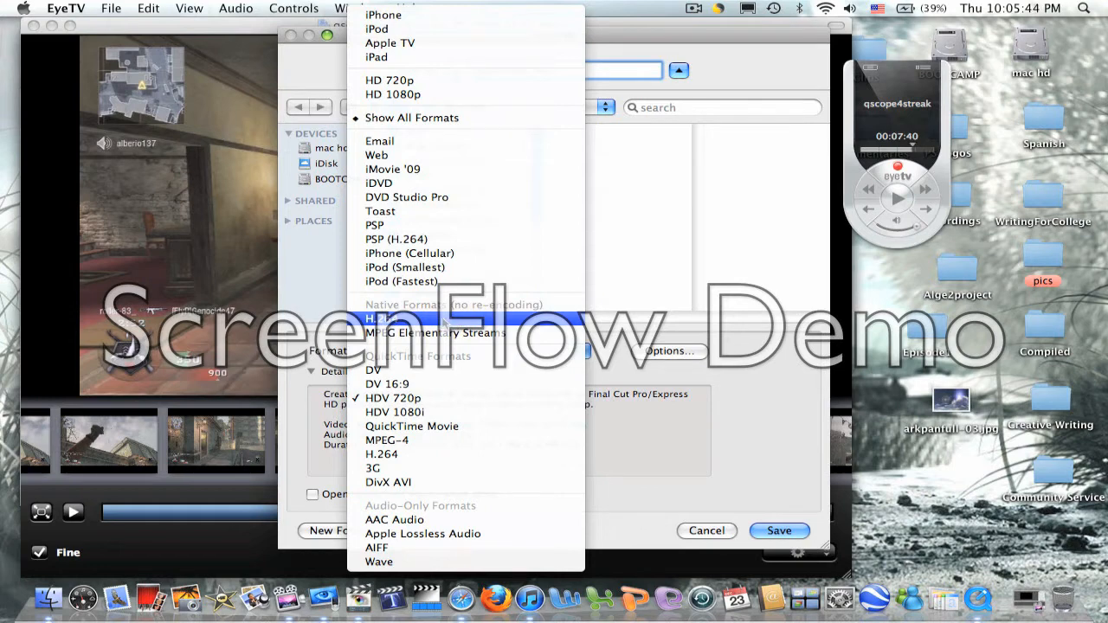
left_click(445, 401)
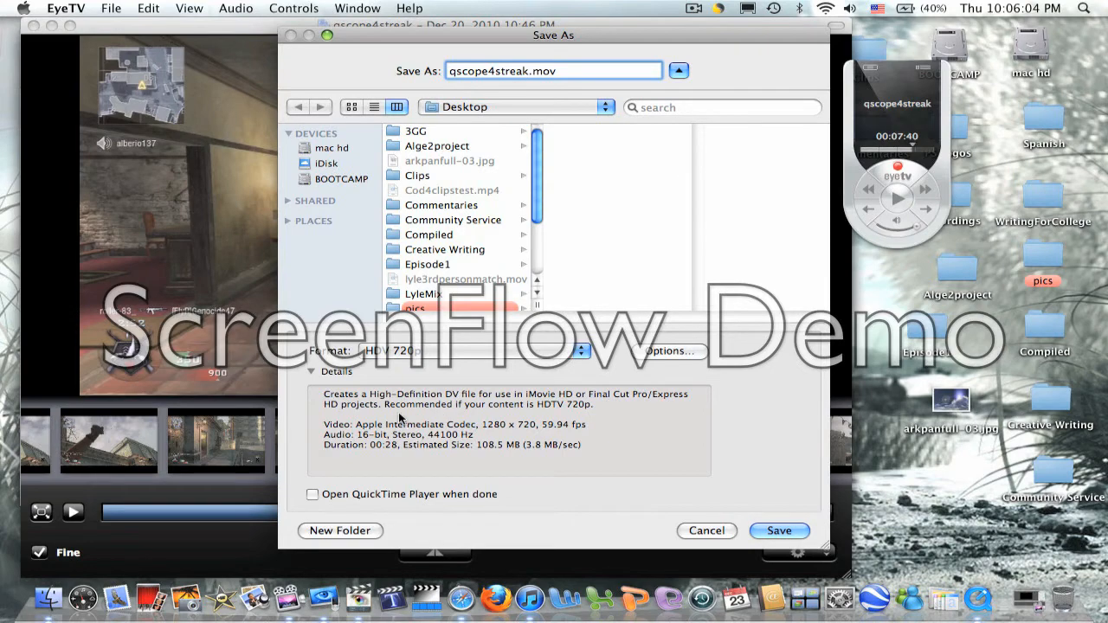
left_click(668, 351)
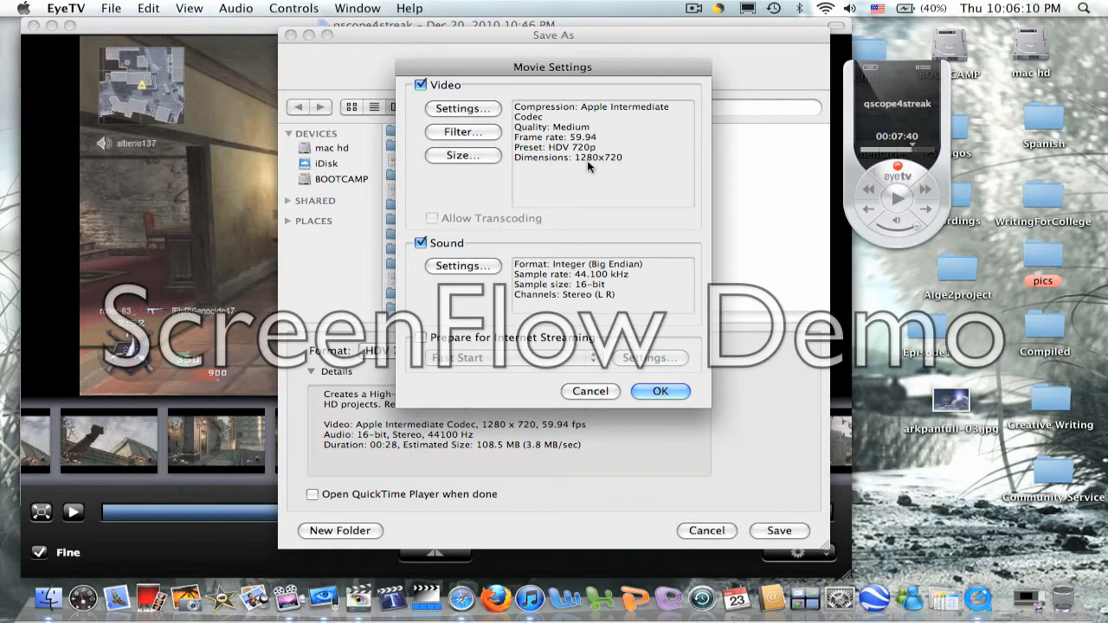
left_click(656, 393)
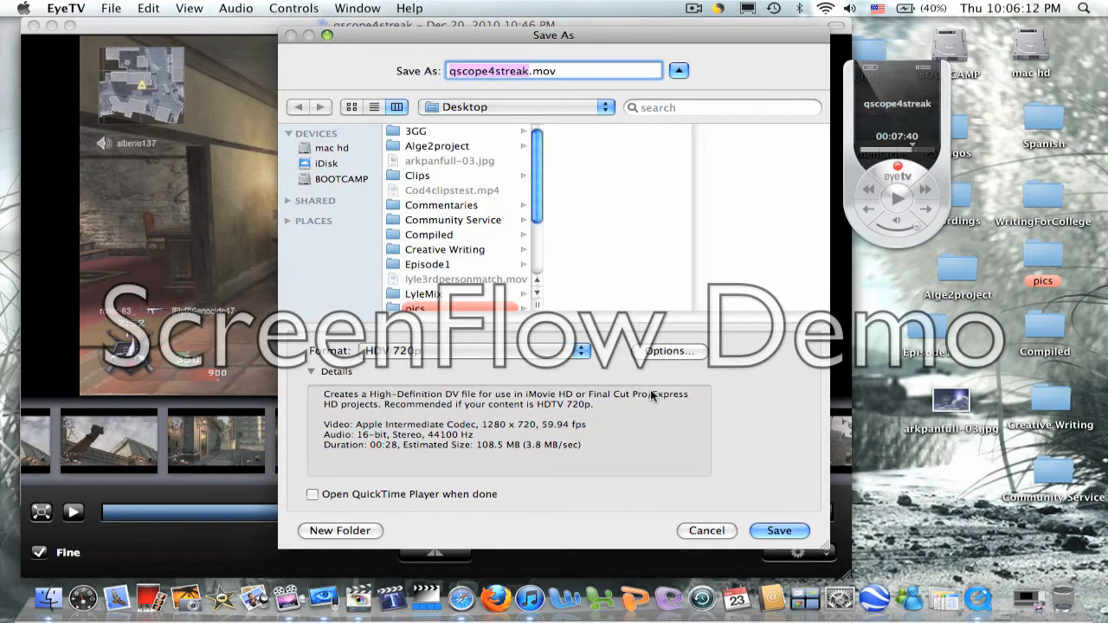
left_click(725, 531)
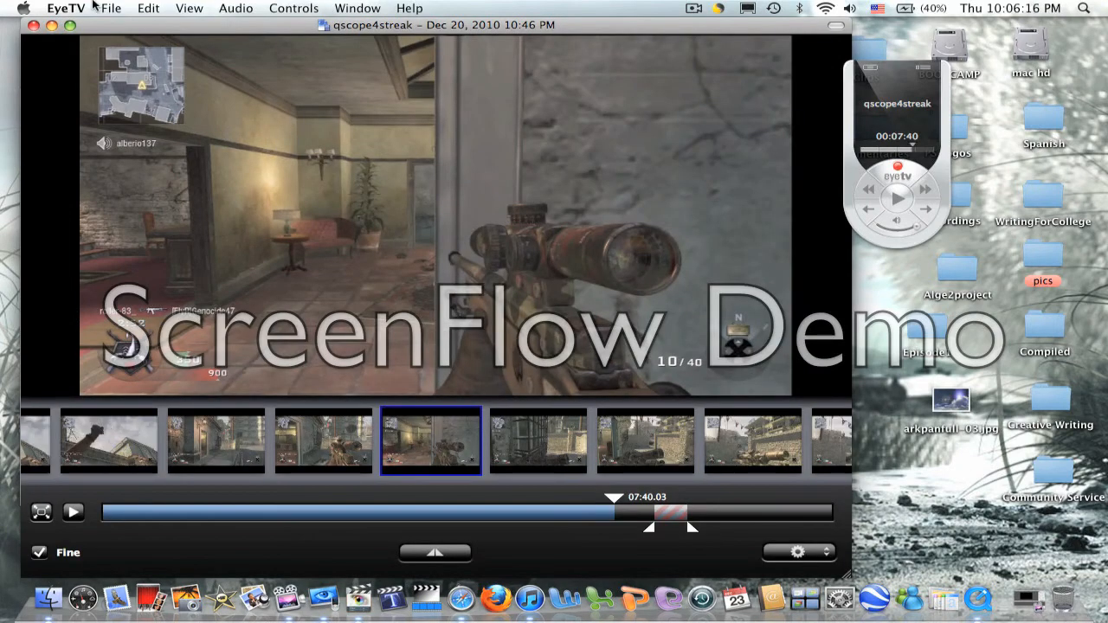
- Clear EyeTV from the screen and move qscope4streak.mov below Cod4clipstest.mp4 on the desktop
left_click(65, 8)
left_click(65, 182)
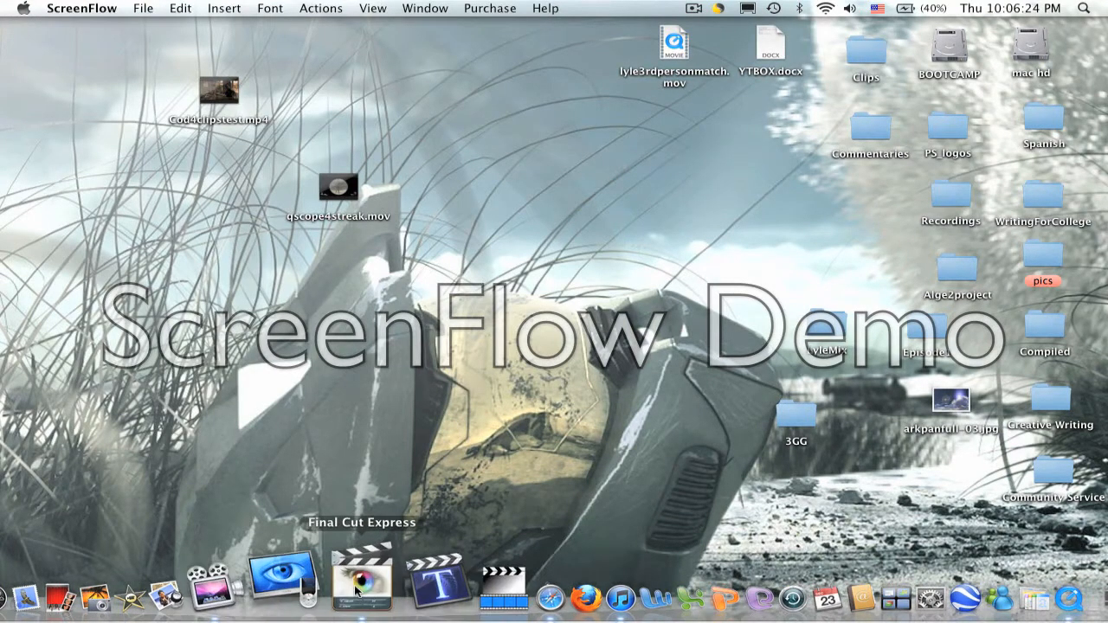
left_click_drag(338, 192, 201, 197)
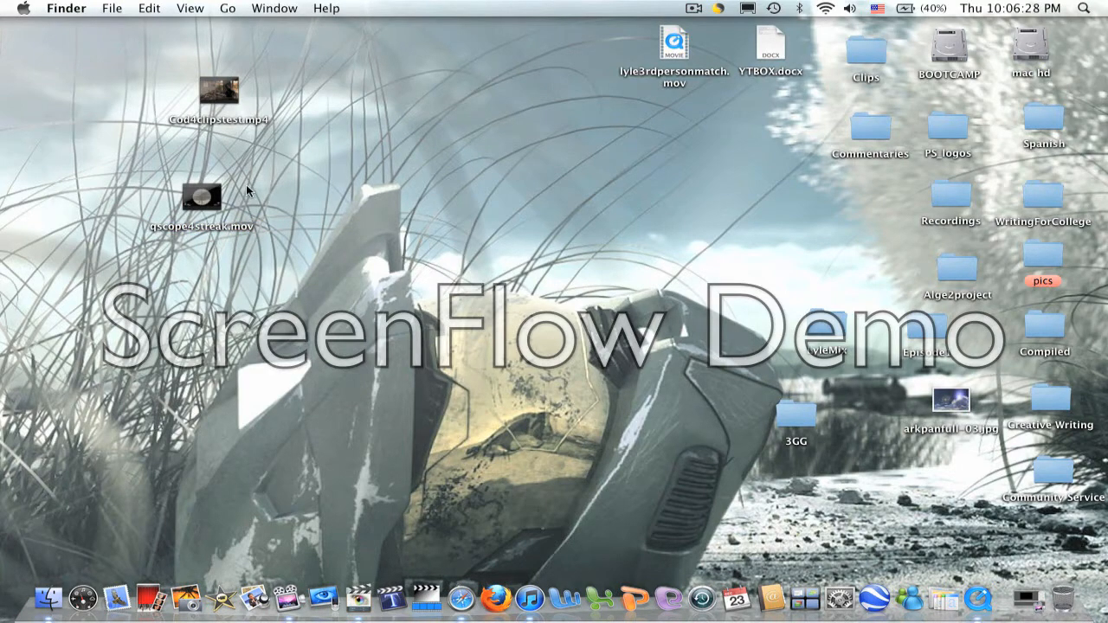
- Switch to Final Cut Express, place qscope4streak.mov at the start of track V1, and open the clip in the Viewer at 00:00:01;04
left_click(352, 601)
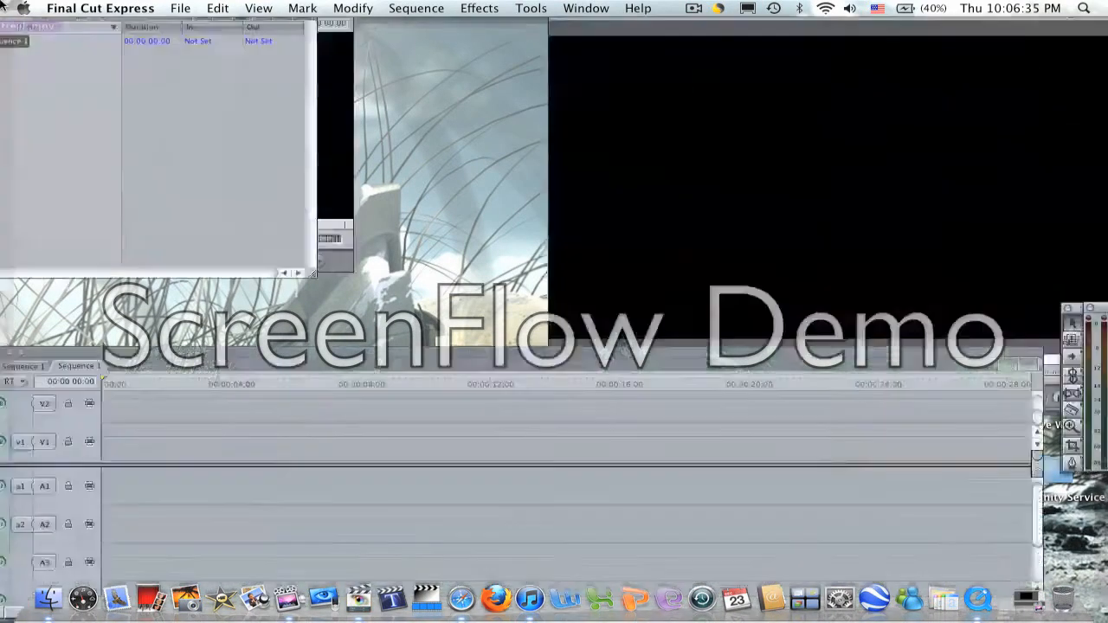
left_click_drag(200, 199, 129, 390)
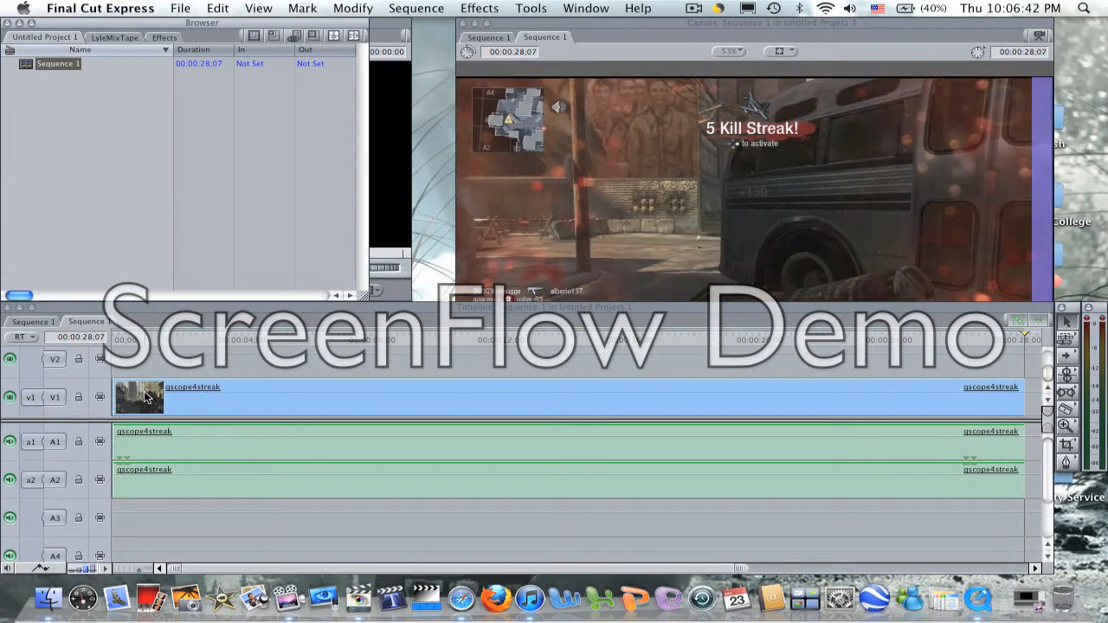
left_click(149, 339)
double_click(168, 391)
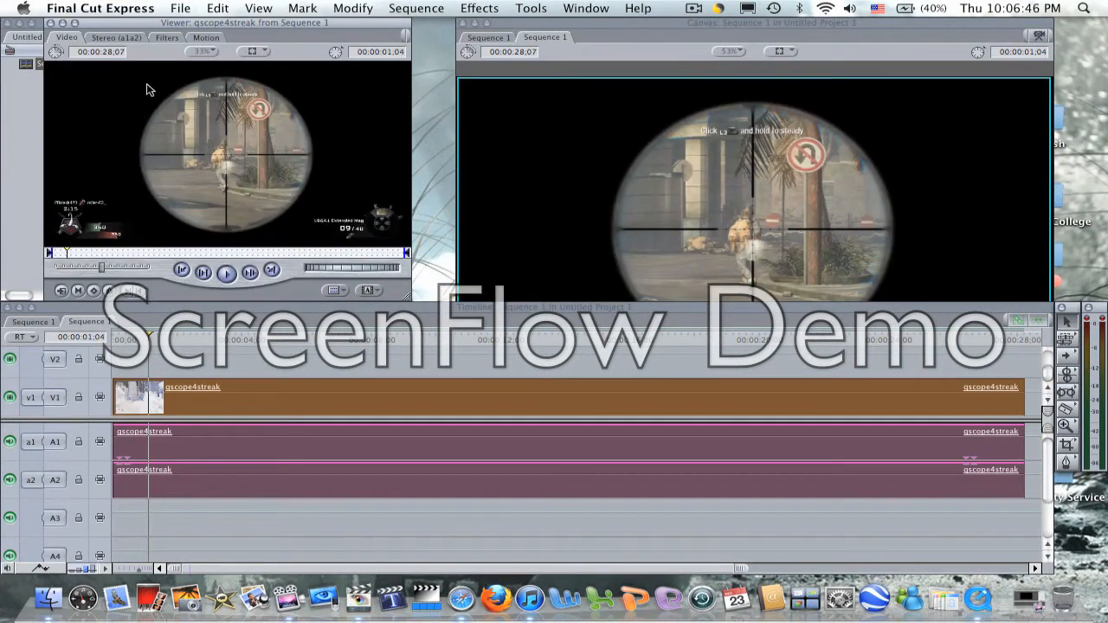
- Start an export of the sequence using QuickTime Conversion
left_click(490, 8)
mouse_move(180, 7)
left_click(128, 29)
left_click(180, 5)
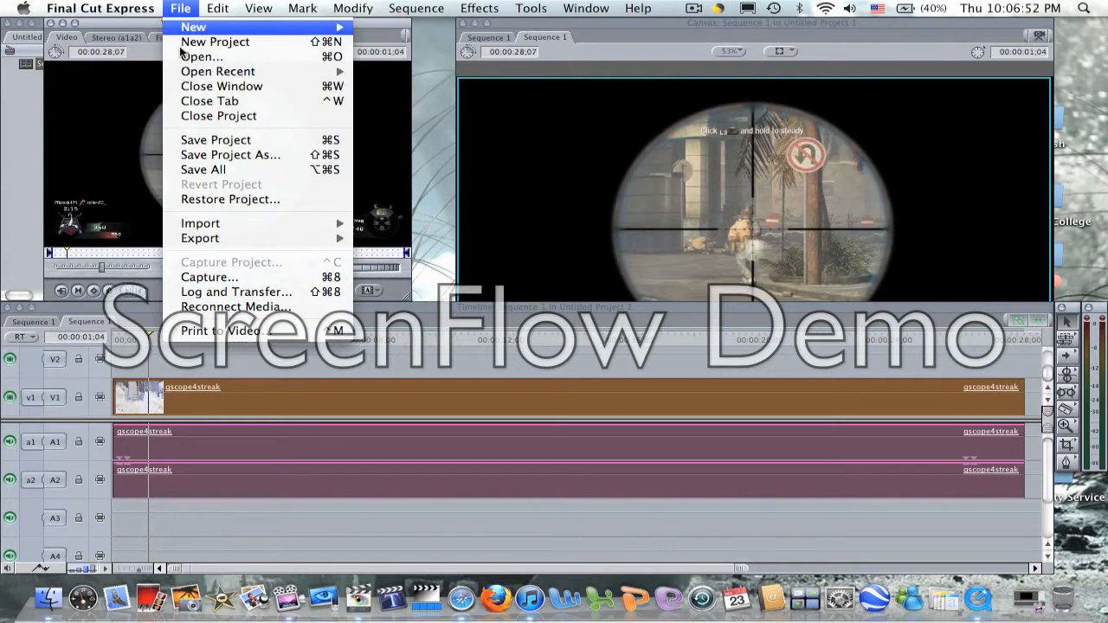
mouse_move(195, 240)
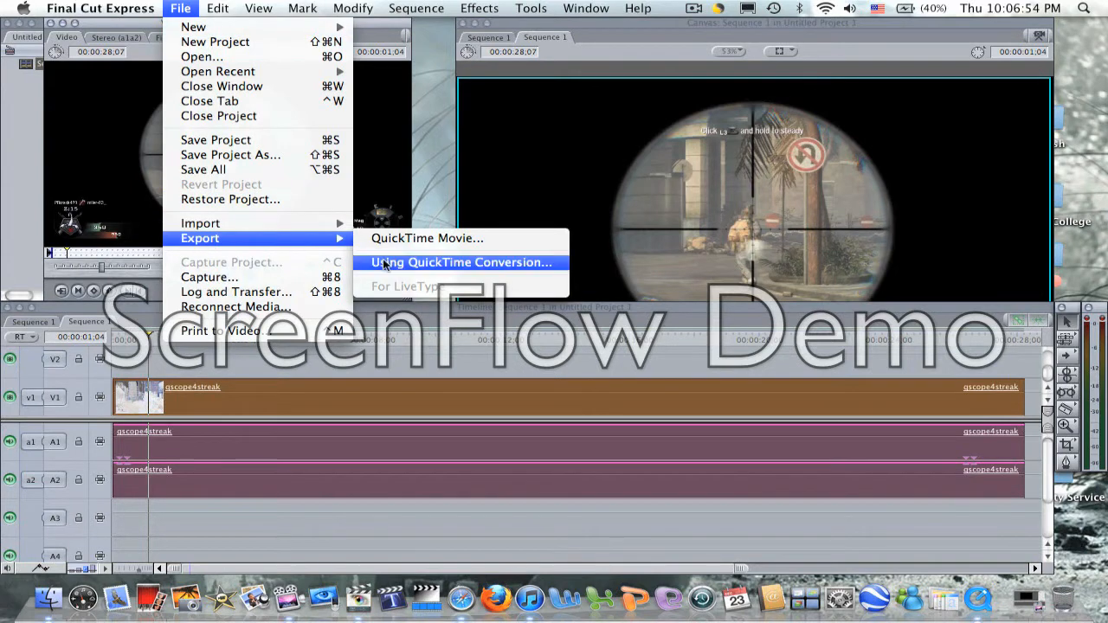
left_click(445, 263)
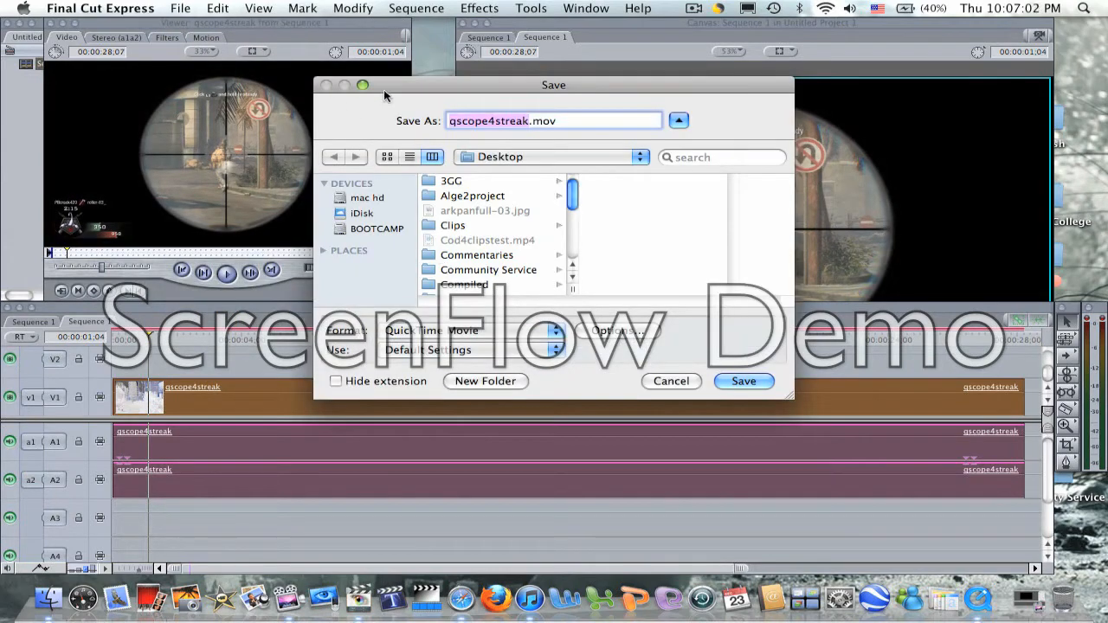
- Set the export format to MPEG-4 for the qscope4streak file
left_click_drag(384, 85, 297, 88)
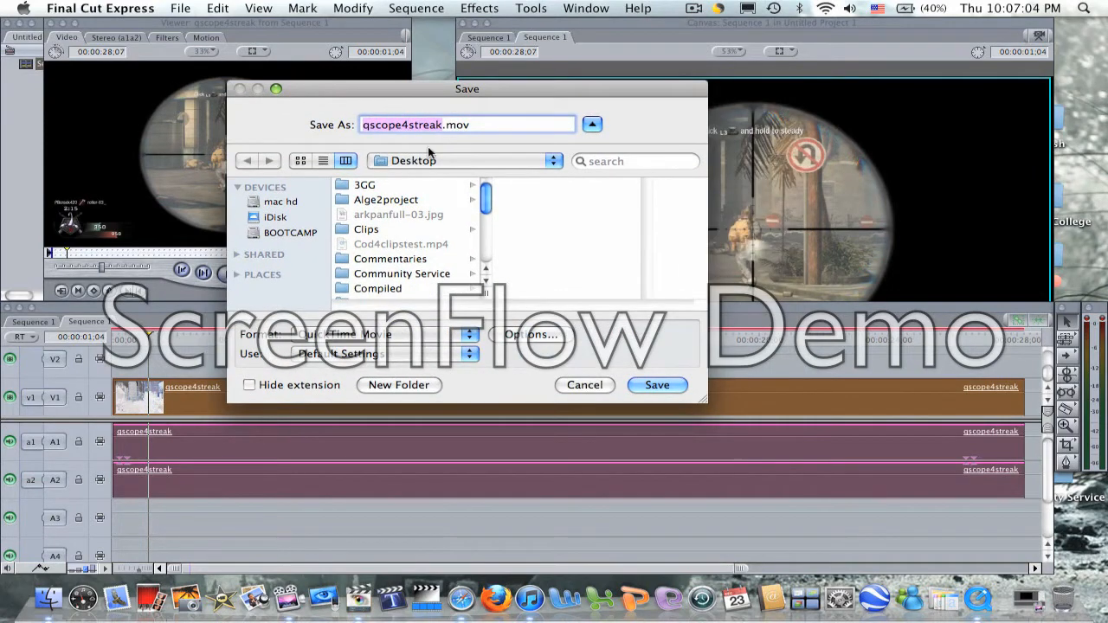
left_click(354, 342)
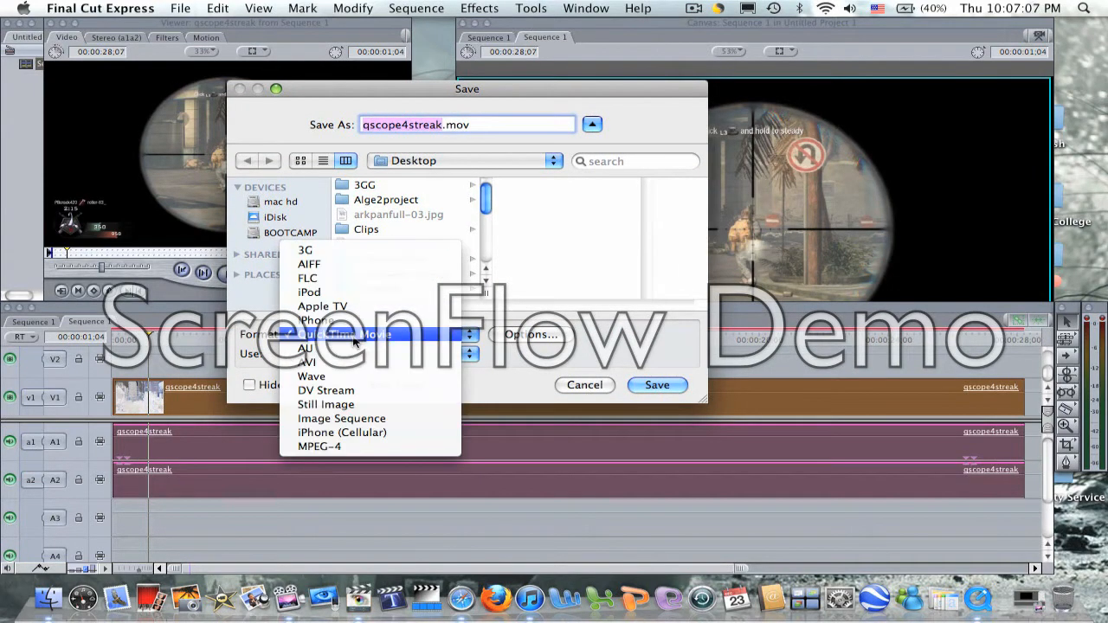
left_click(344, 446)
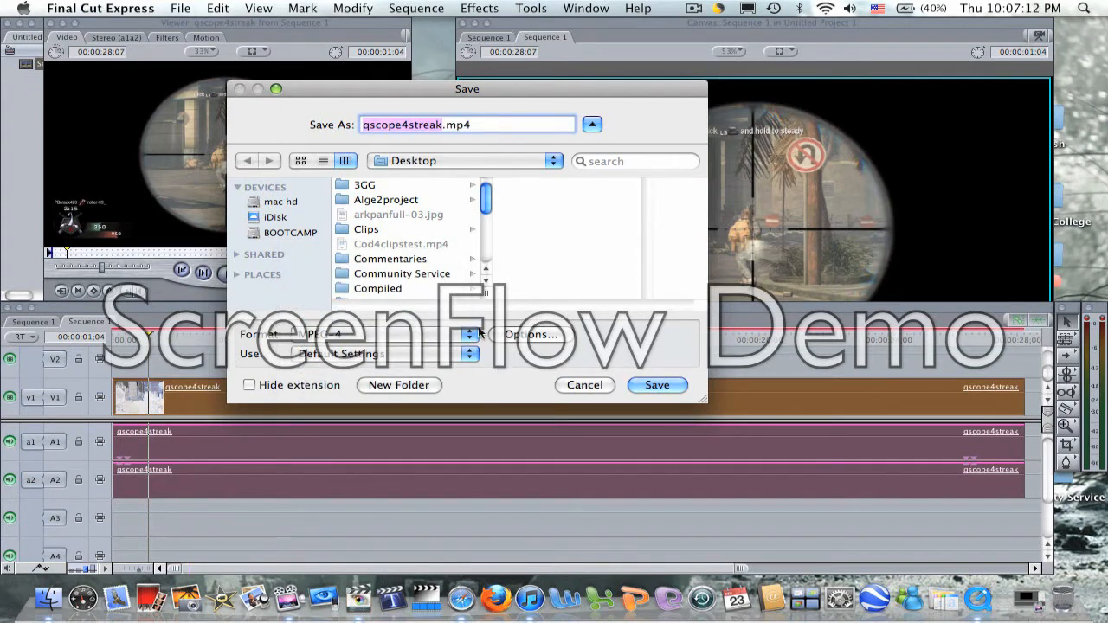
left_click(394, 334)
left_click(394, 334)
- In the MPEG-4 export options, set the file format to MP4 and the video format to H.264
left_click(531, 334)
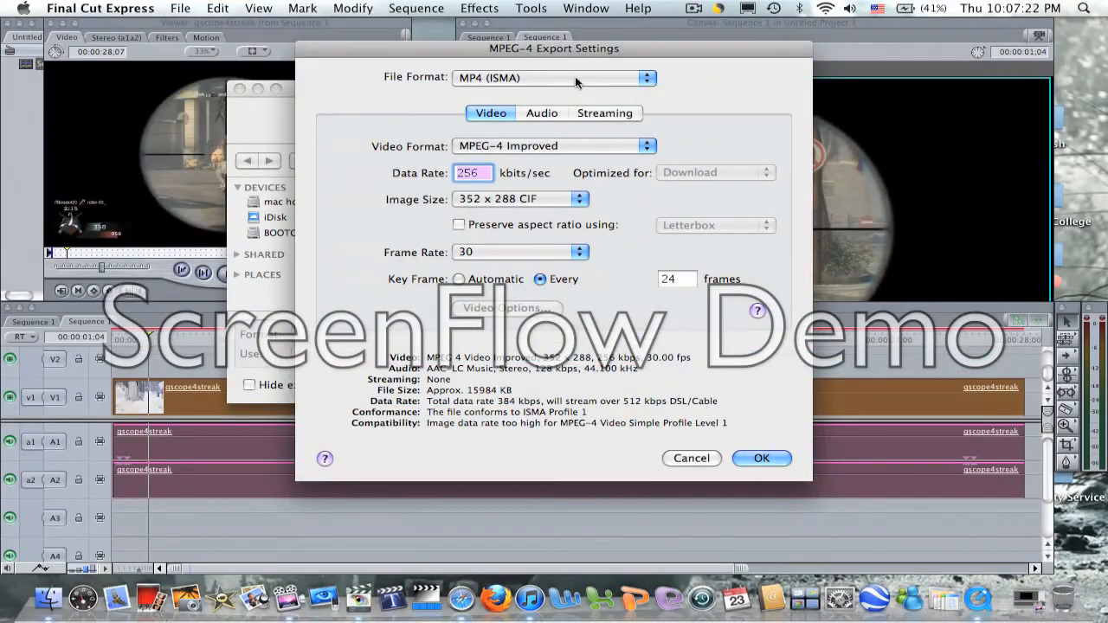
left_click(575, 81)
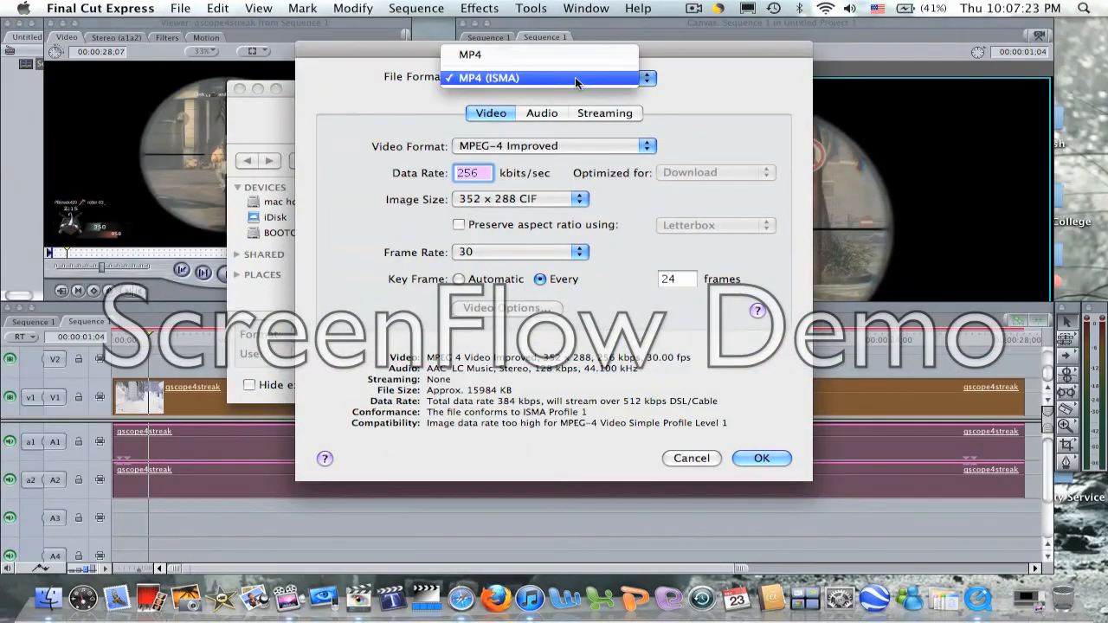
left_click(511, 57)
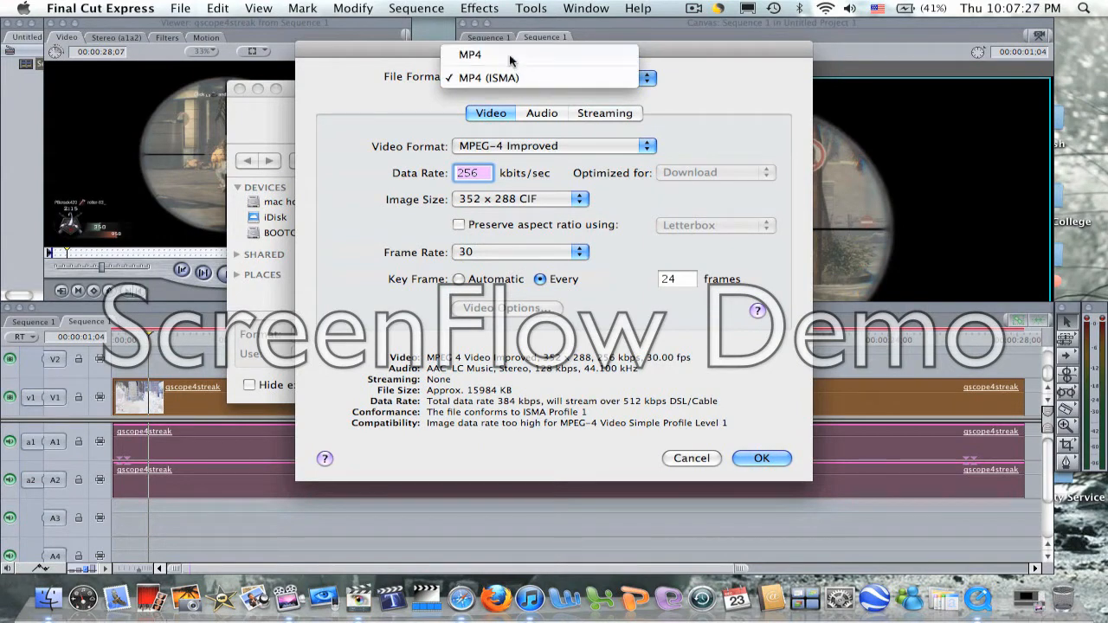
left_click(510, 149)
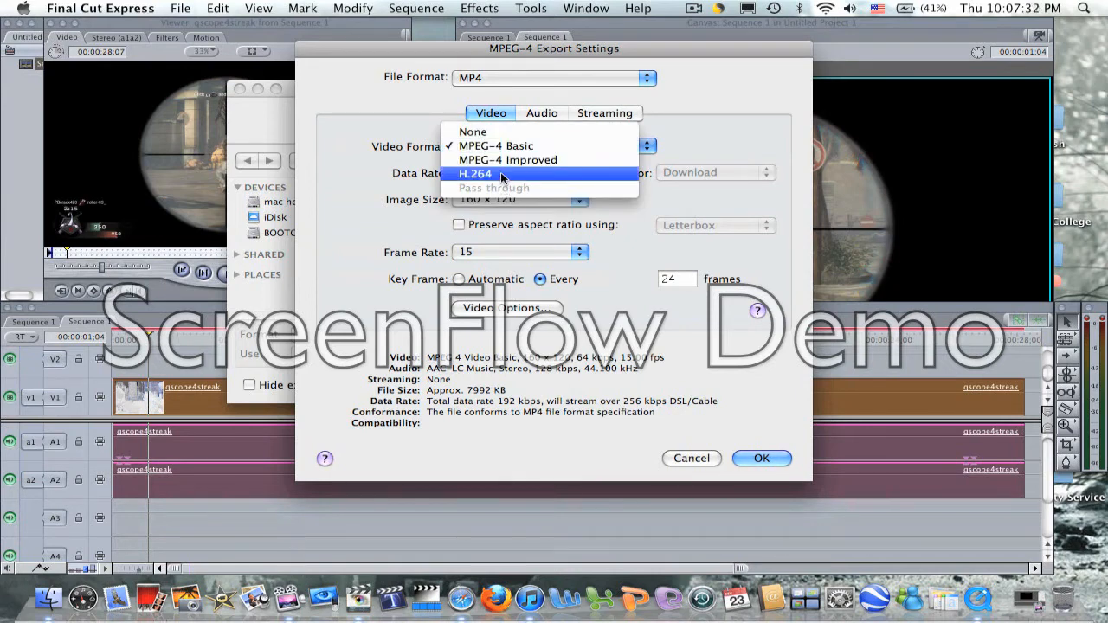
left_click(501, 174)
- Set the video data rate to 10000 kbits/sec
left_click(482, 176)
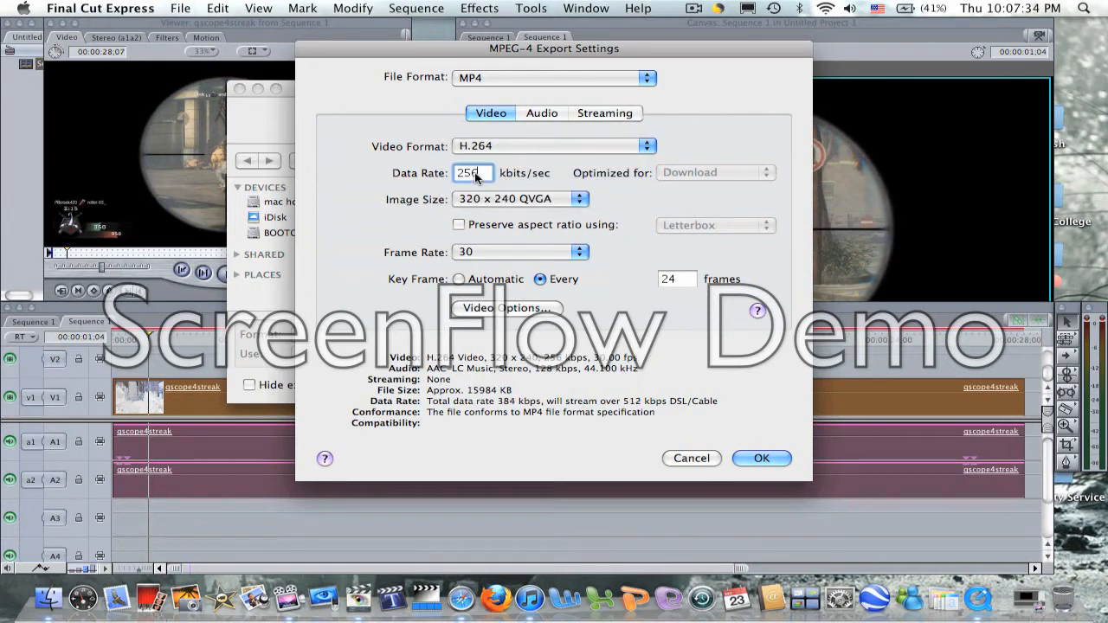
key("BackSpace")
key("BackSpace")
key("BackSpace")
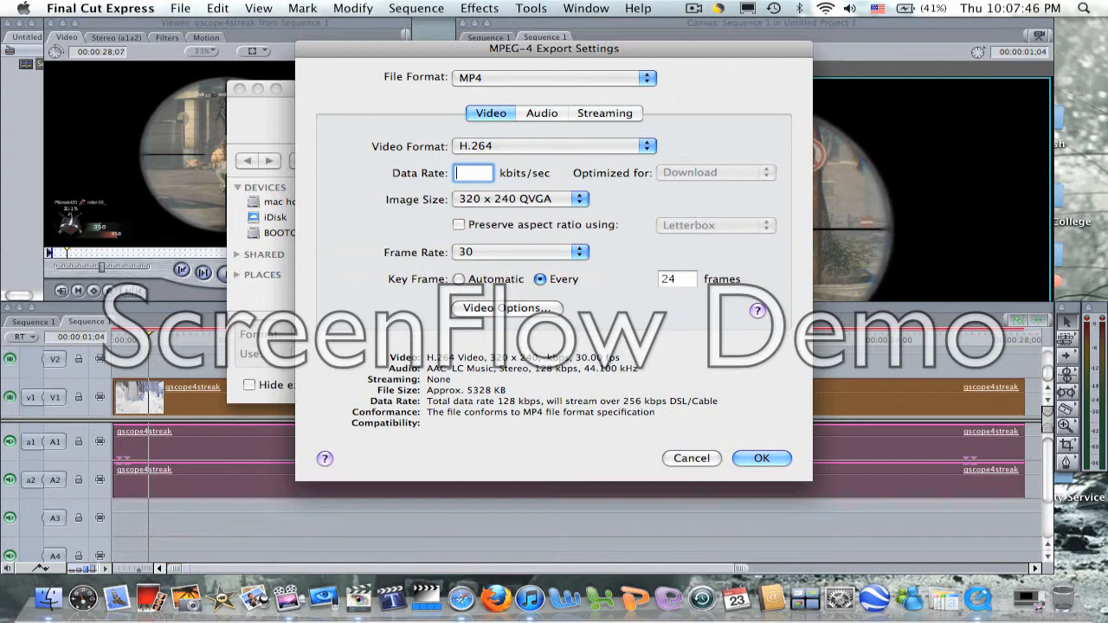
type("10000")
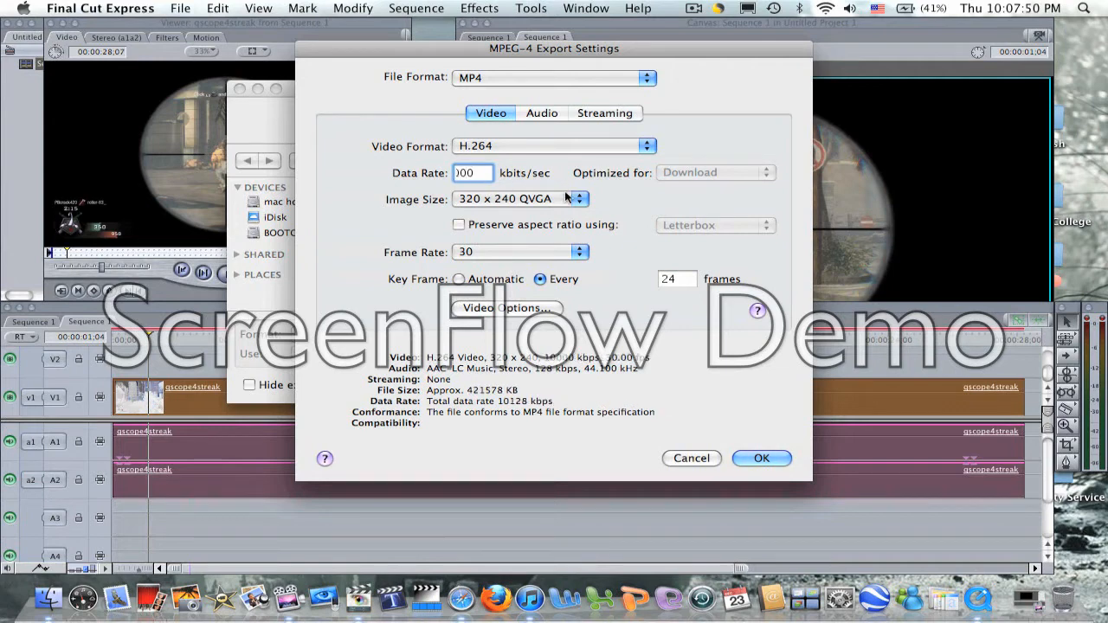
- Set the image size to 1280 x 720 HD and the frame rate to 59.94
left_click(509, 200)
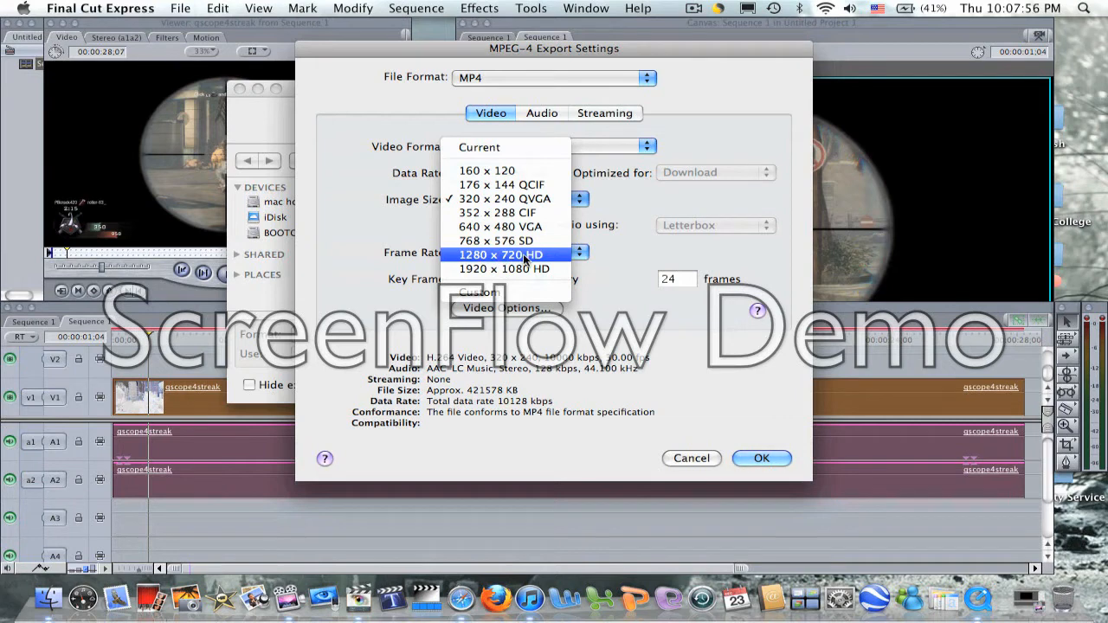
left_click(523, 256)
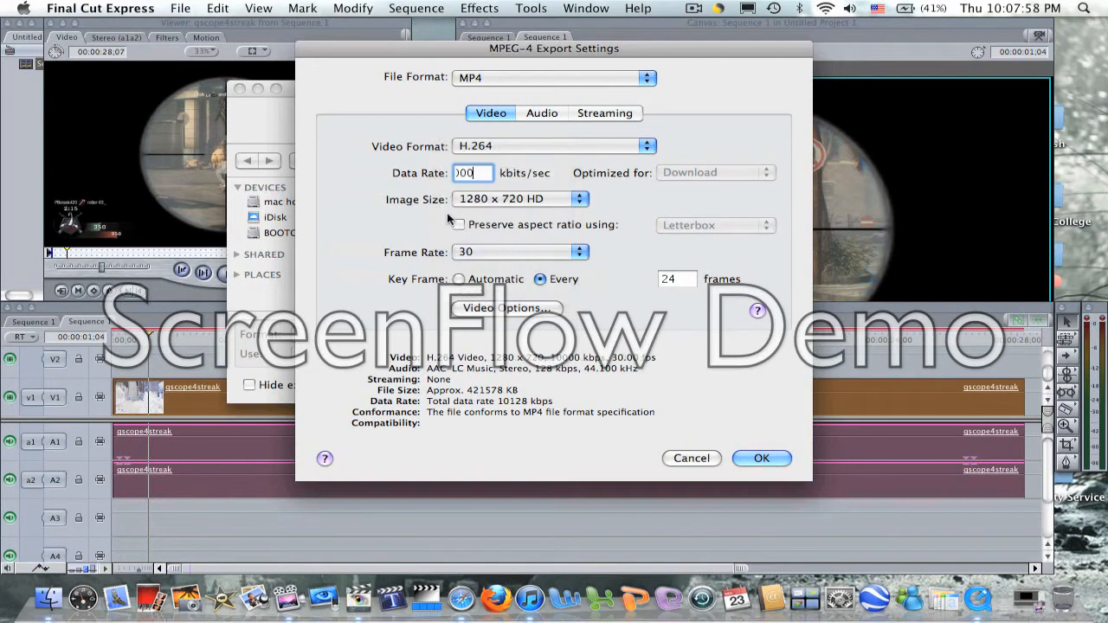
left_click(472, 256)
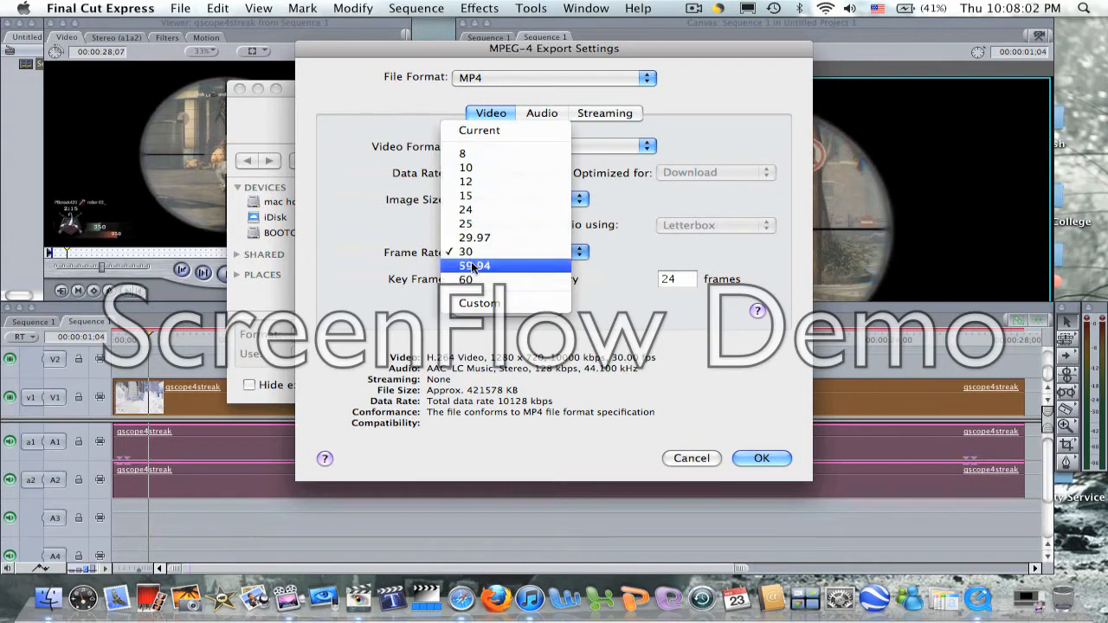
left_click(473, 266)
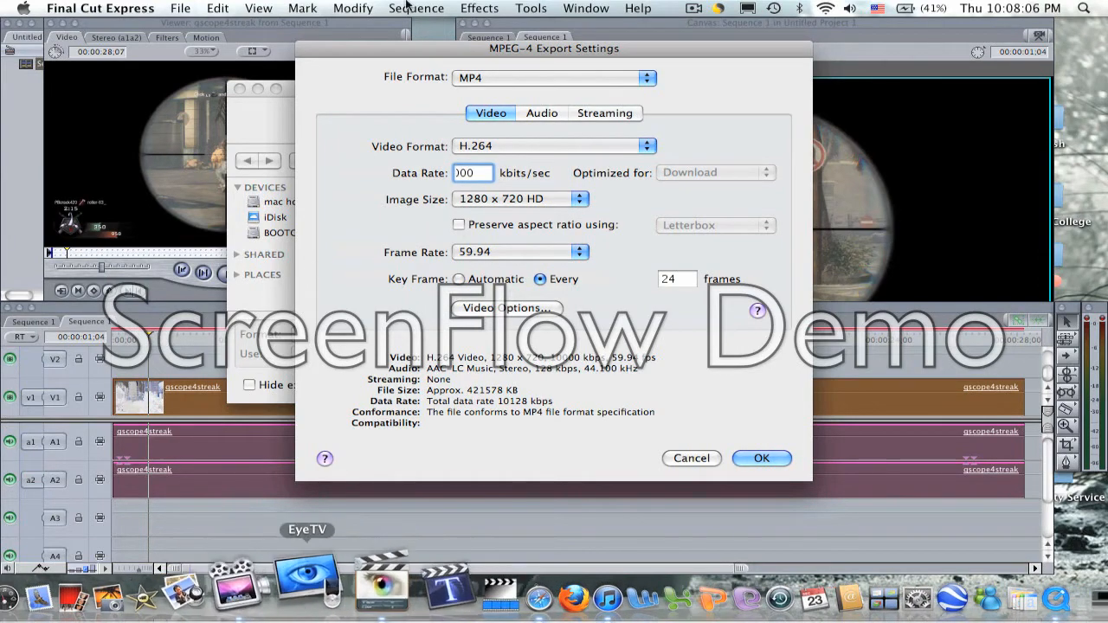
- Set key frames to Automatic, choose Faster encode (Single-pass) for the H.264 encoding, and accept the export settings
left_click(459, 280)
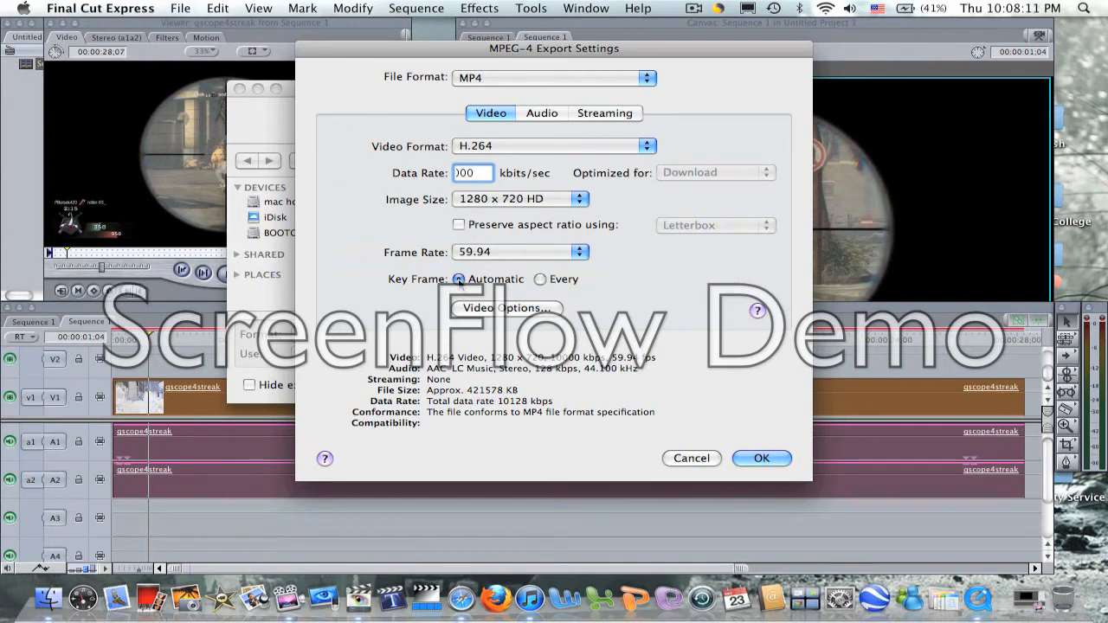
left_click(491, 309)
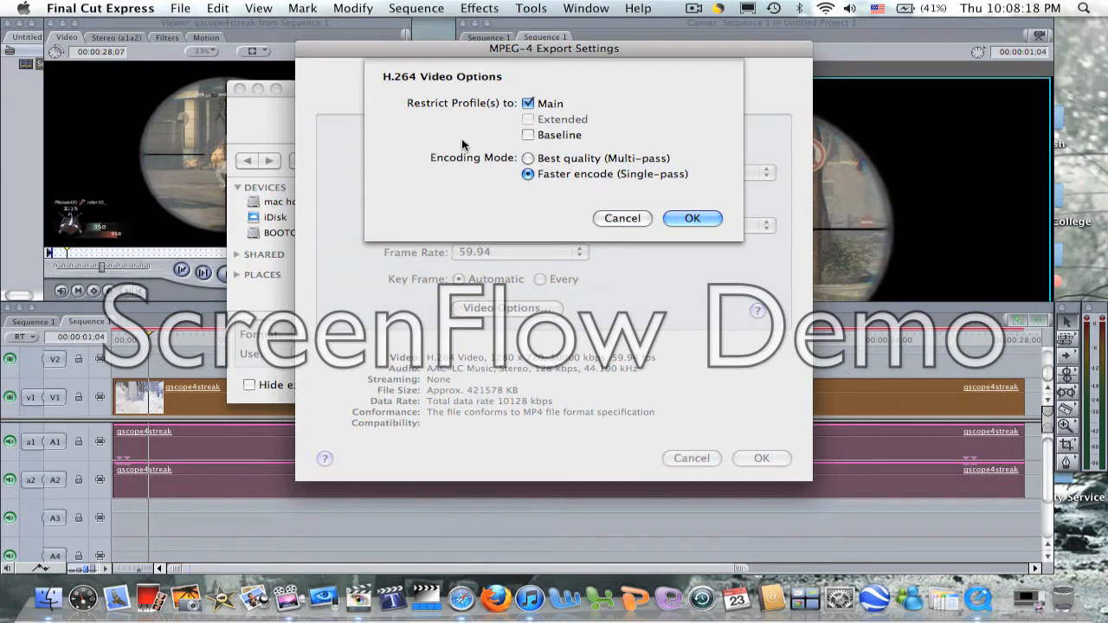
left_click(528, 158)
left_click(528, 174)
left_click(693, 218)
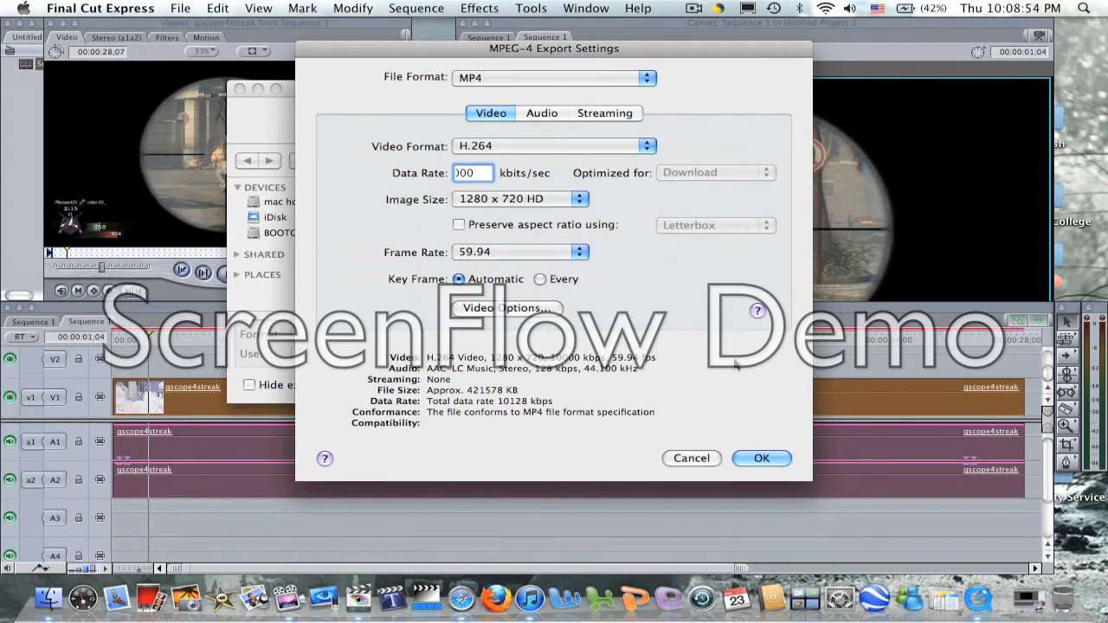
left_click(756, 457)
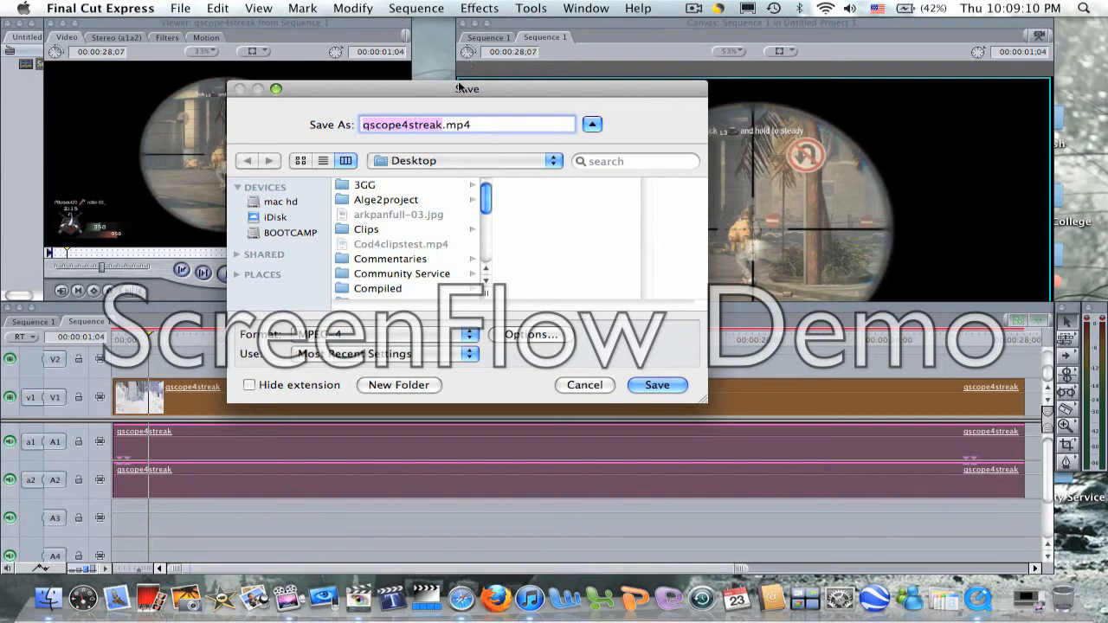
- Cancel saving the MP4 export and quit Final Cut Express without saving changes to either open project
left_click_drag(461, 94, 517, 113)
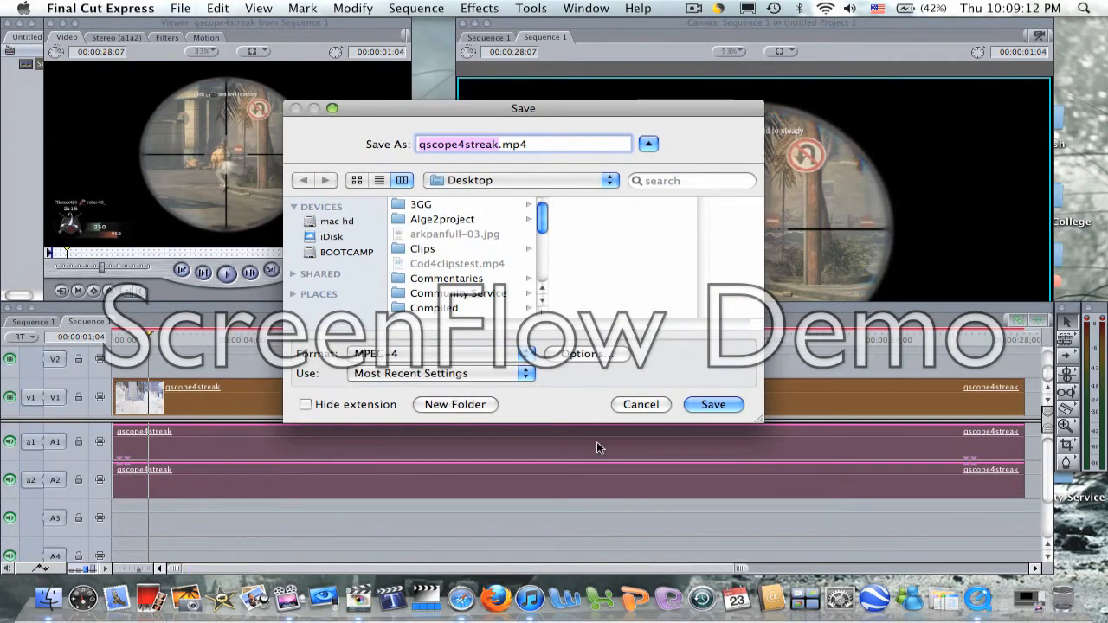
left_click(640, 404)
left_click(126, 7)
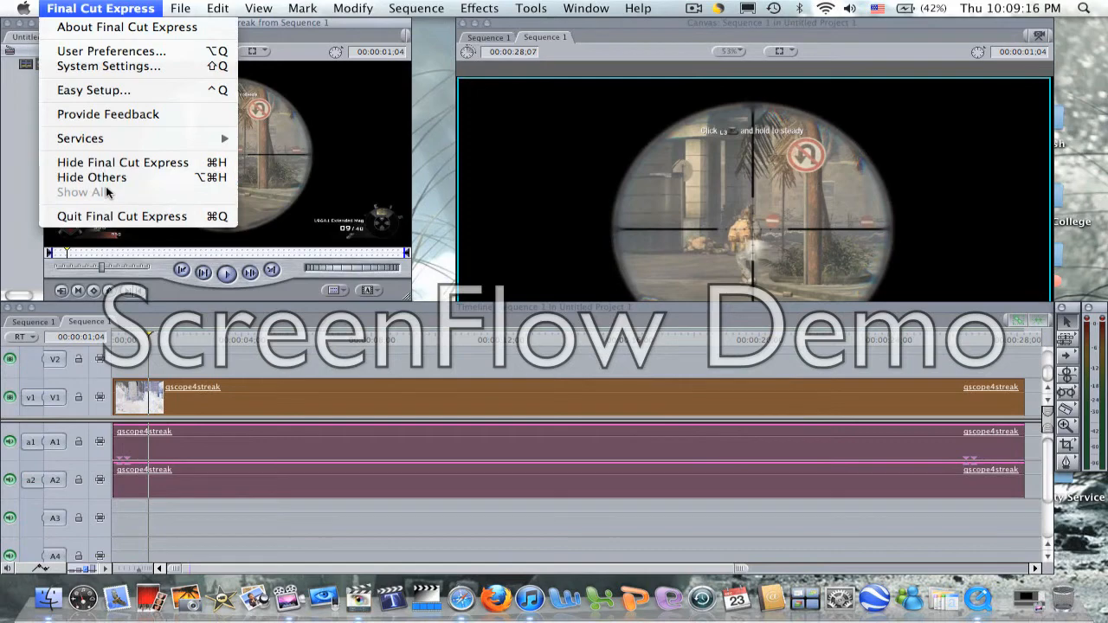
left_click(105, 216)
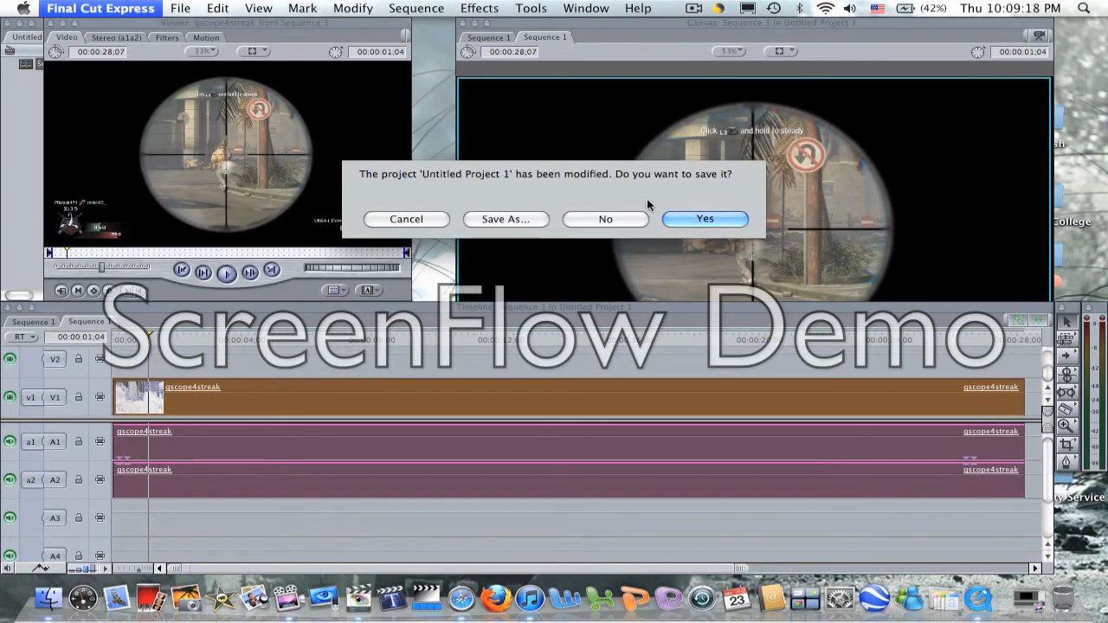
left_click(584, 222)
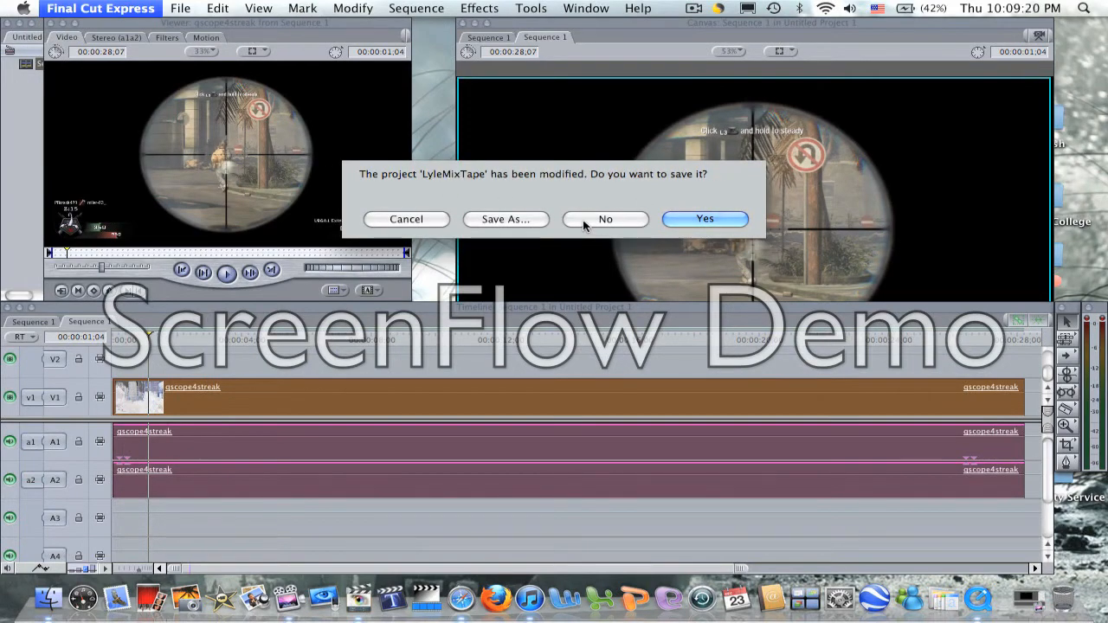
left_click(585, 223)
- Play Cod4clipstest.mp4 from the desktop in QuickTime Player to check the exported video quality, and close the movie
left_click(330, 142)
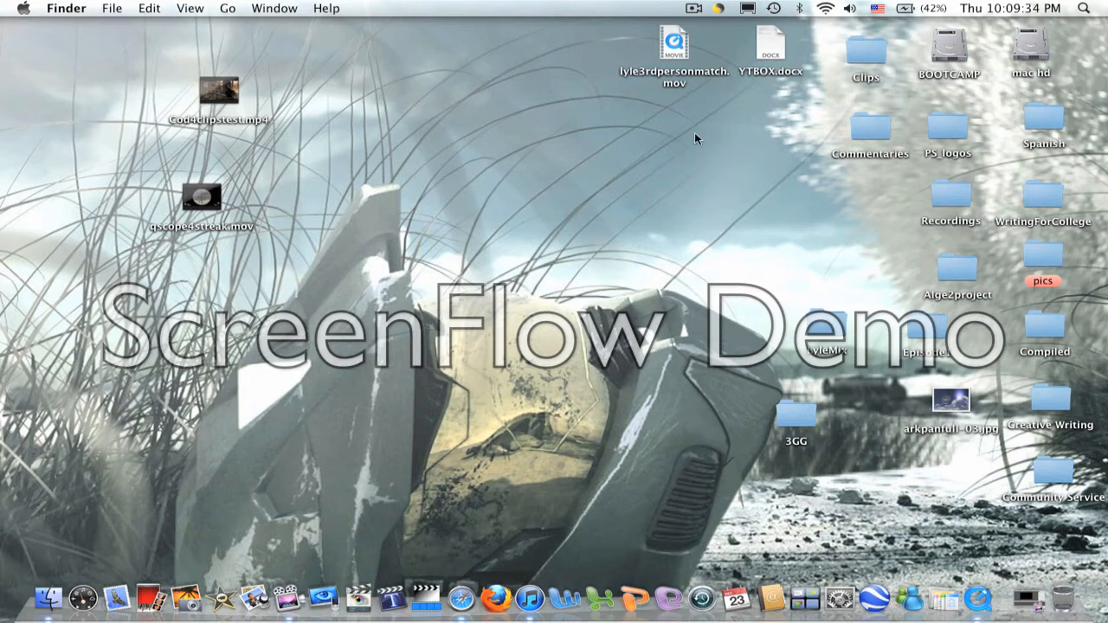
double_click(204, 92)
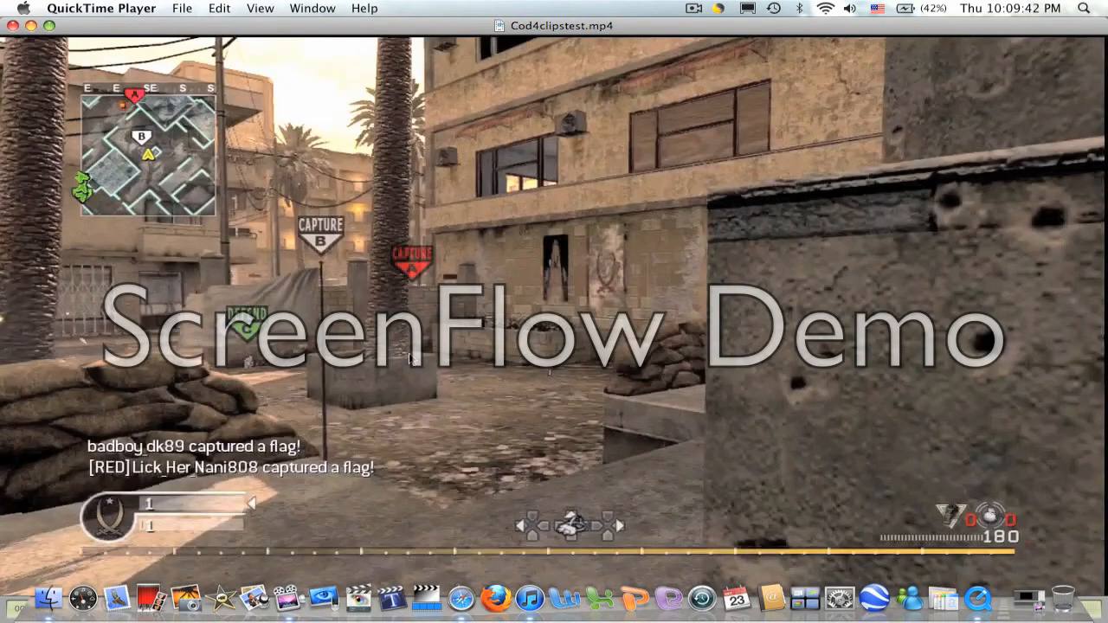
key("space")
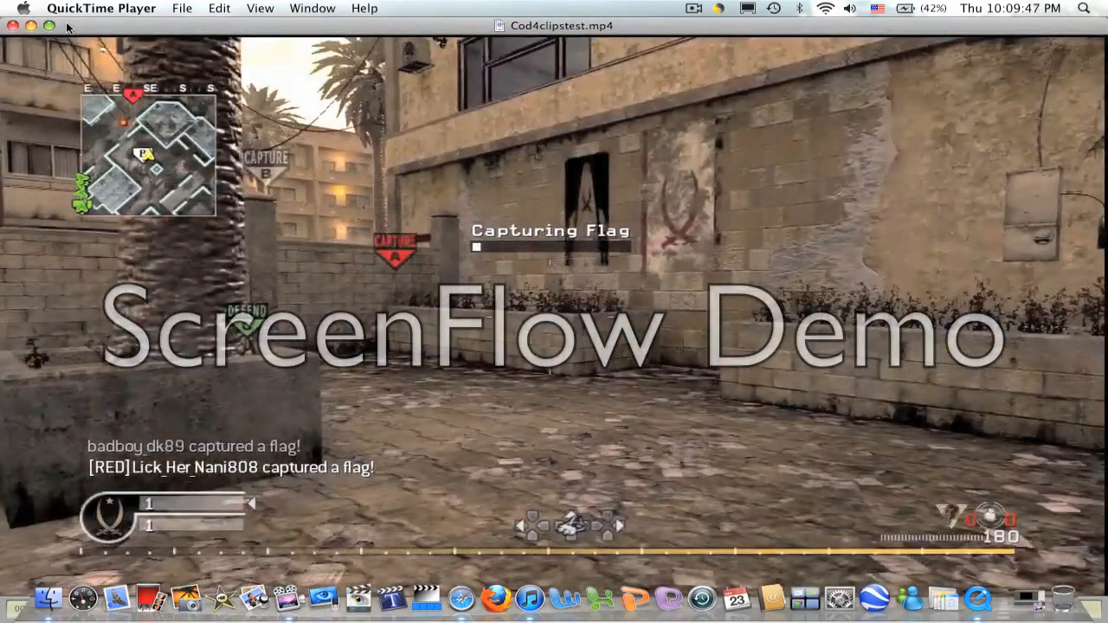
left_click_drag(68, 28, 75, 28)
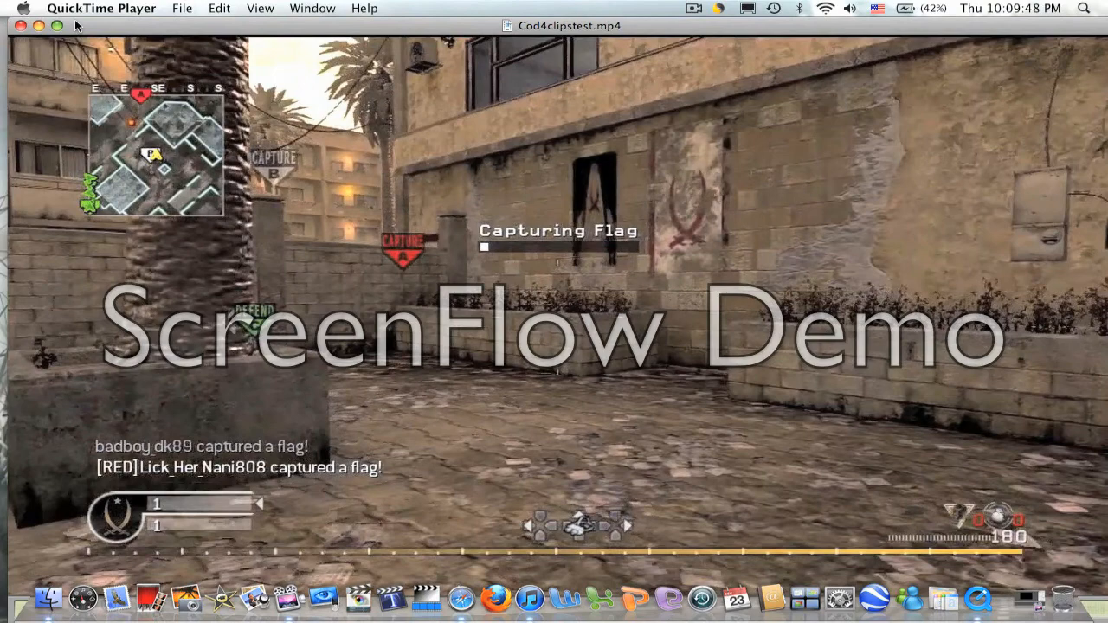
left_click(18, 26)
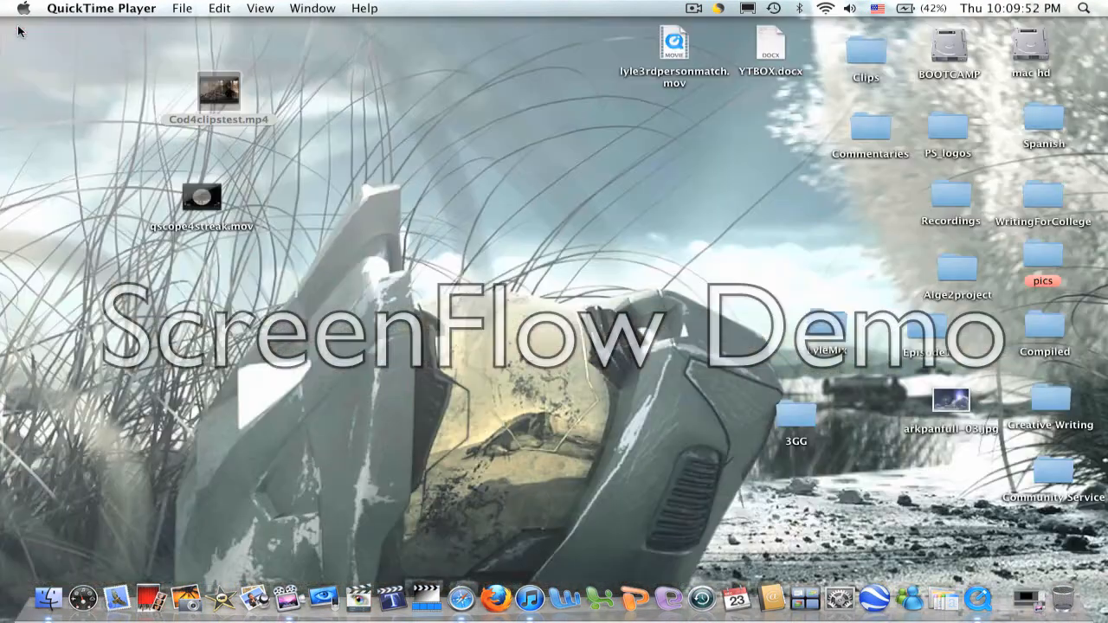
left_click(791, 191)
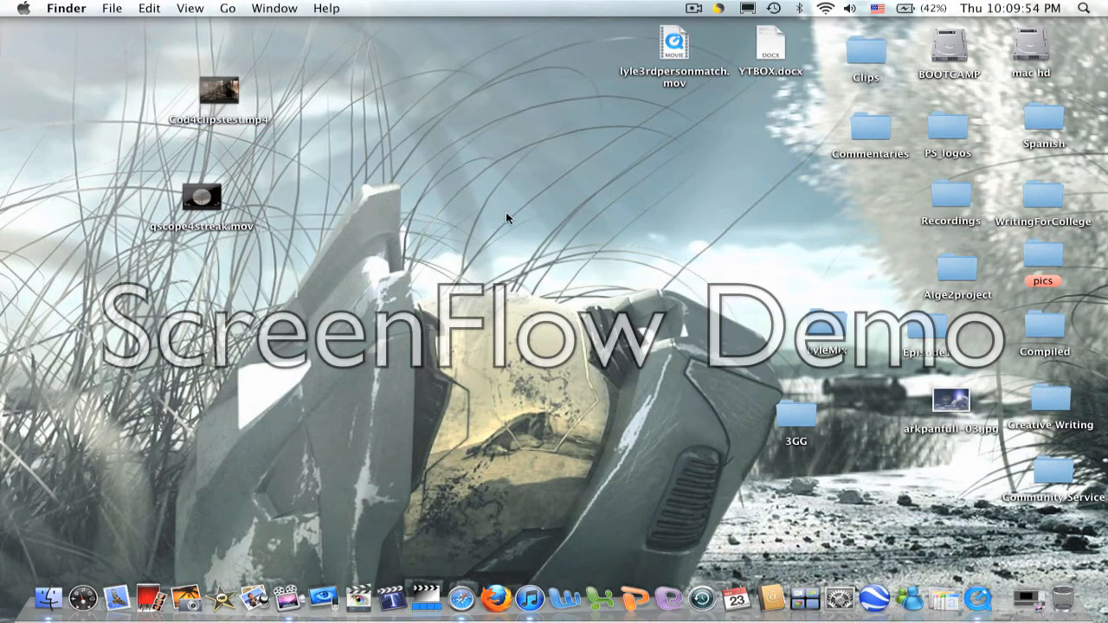